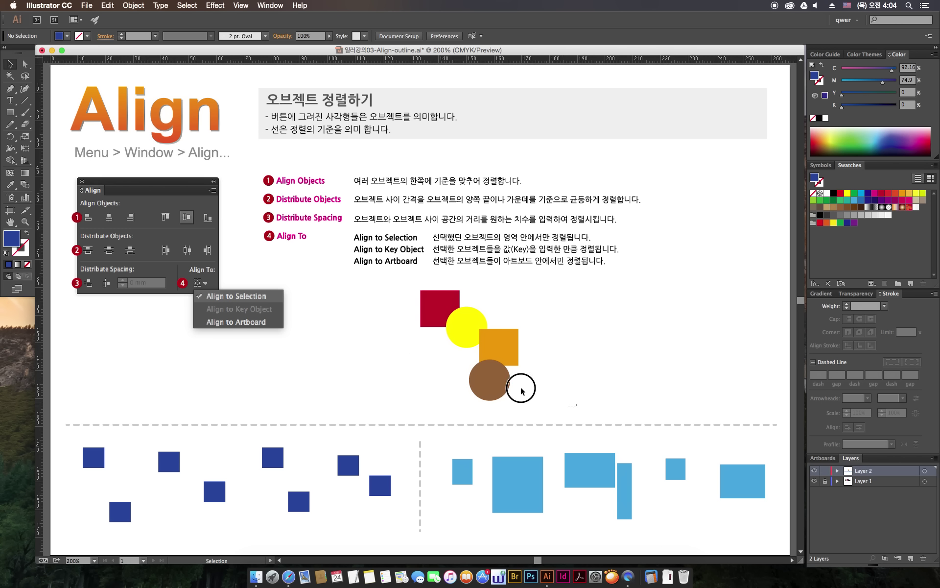
Marquee-select the red square, yellow circle, orange square and brown circle together.
drag(577, 406, 383, 299)
click(384, 293)
drag(381, 287, 550, 409)
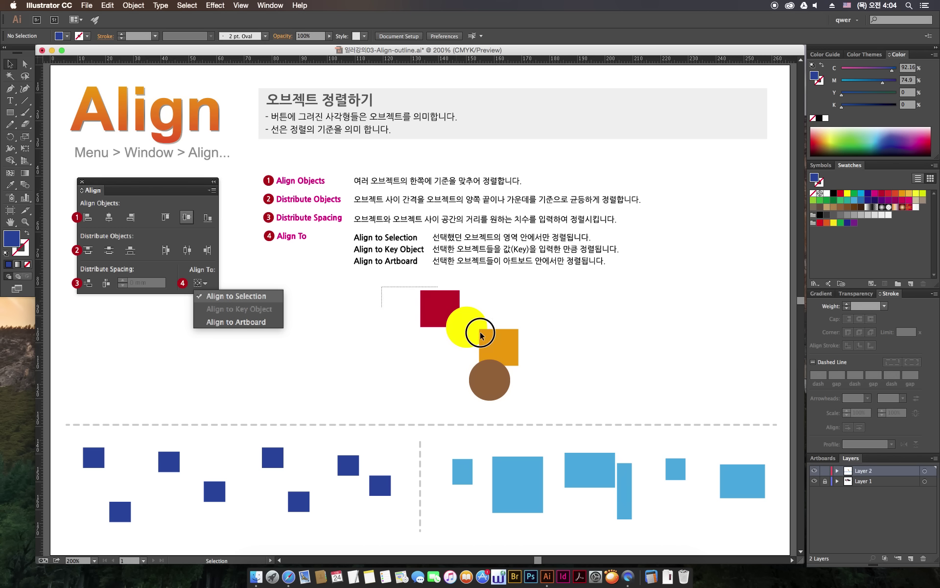
click(635, 273)
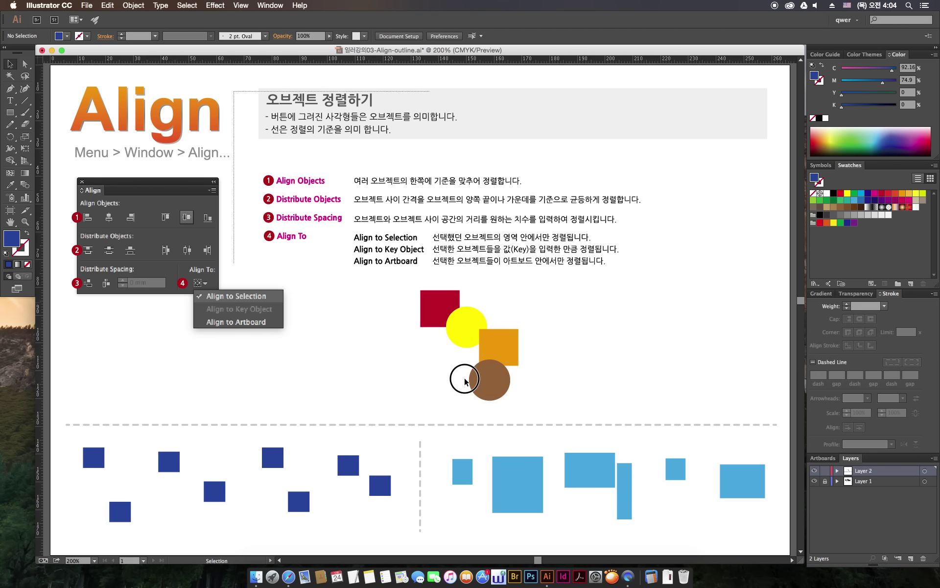
drag(516, 443, 394, 292)
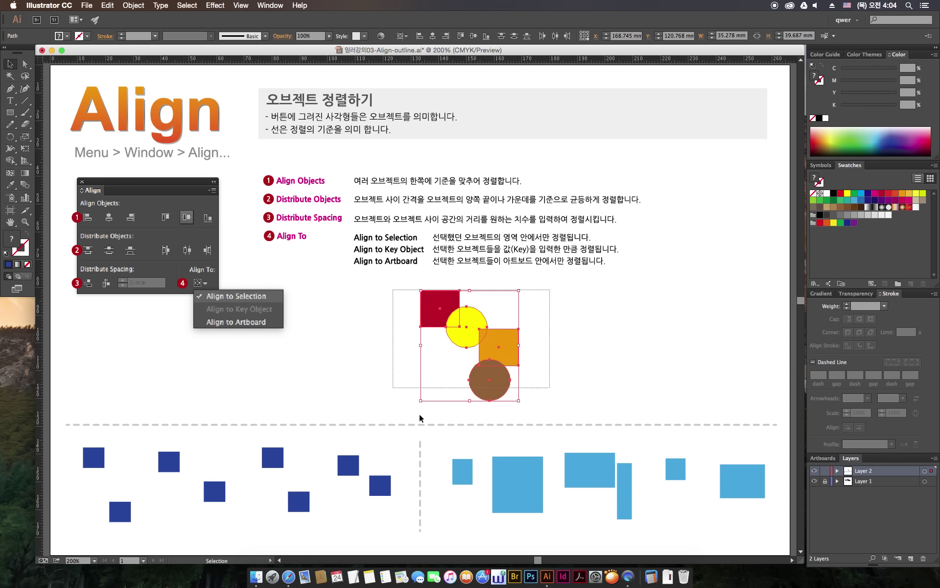
Select the dark-blue square row, then the light-blue rectangle row, then deselect everything.
drag(70, 434, 412, 526)
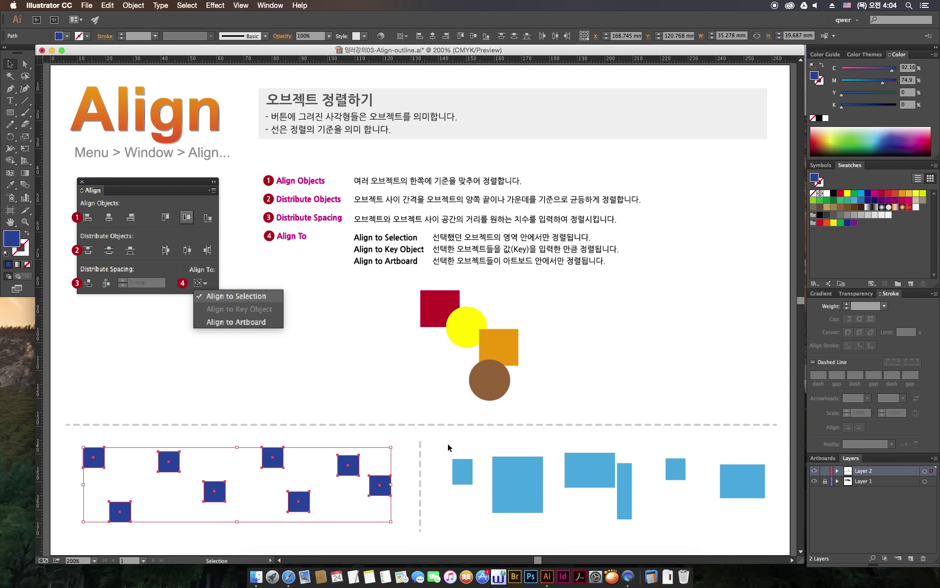
drag(441, 435, 761, 541)
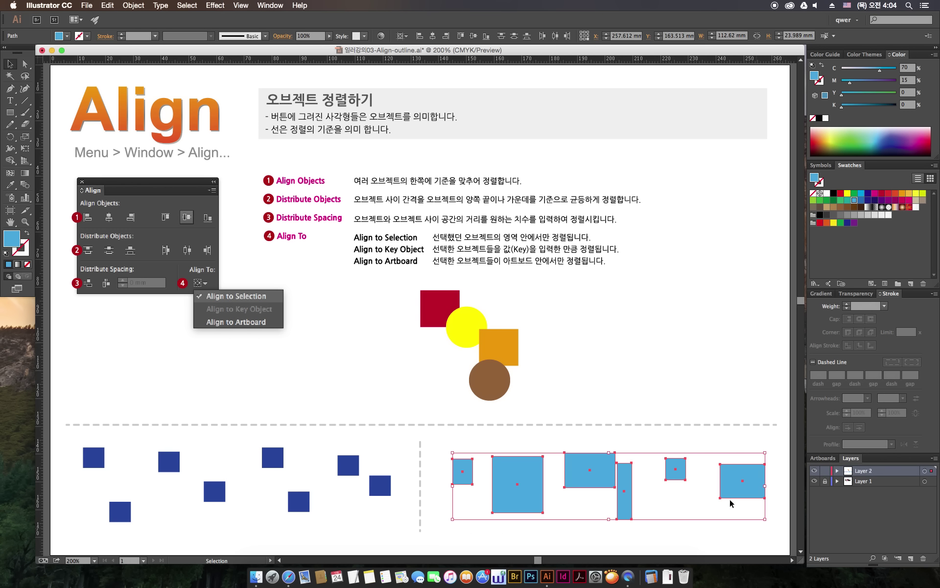
click(542, 411)
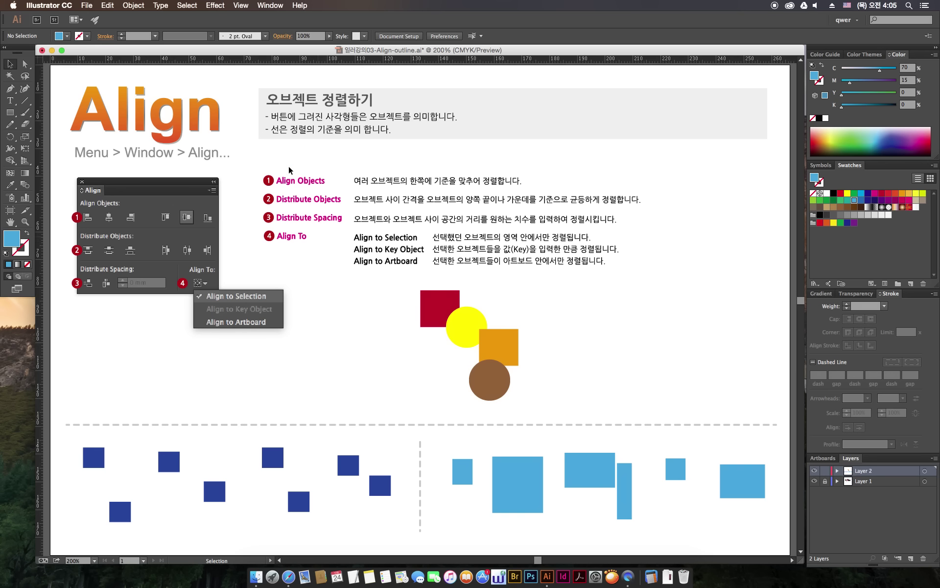
Open the Align panel from the Window menu, closing the mistakenly opened Appearance panel.
click(270, 6)
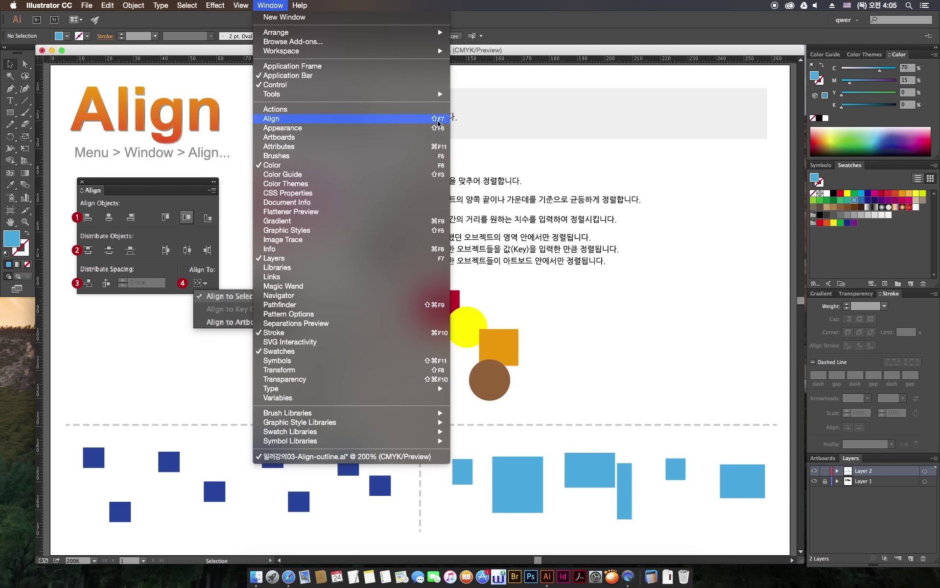
click(297, 128)
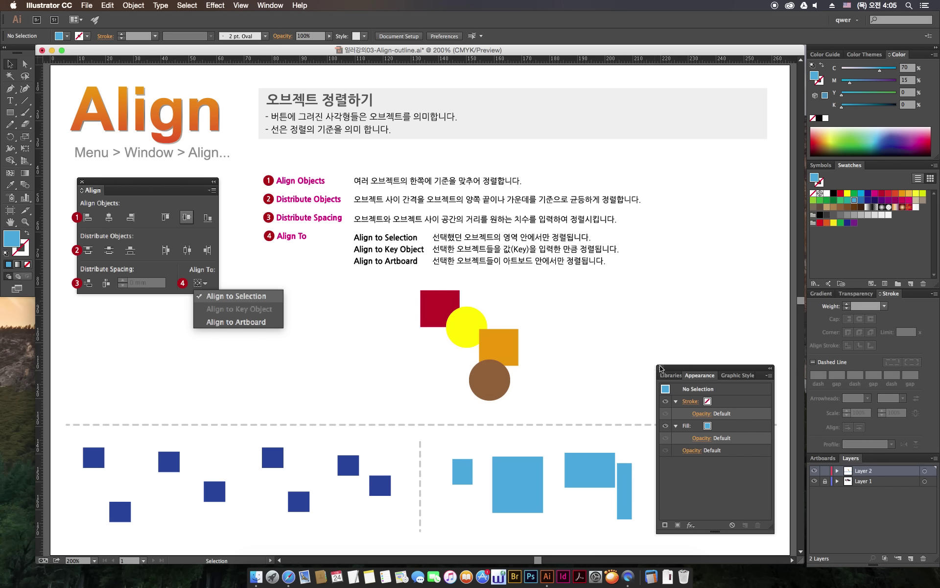
click(661, 369)
click(270, 5)
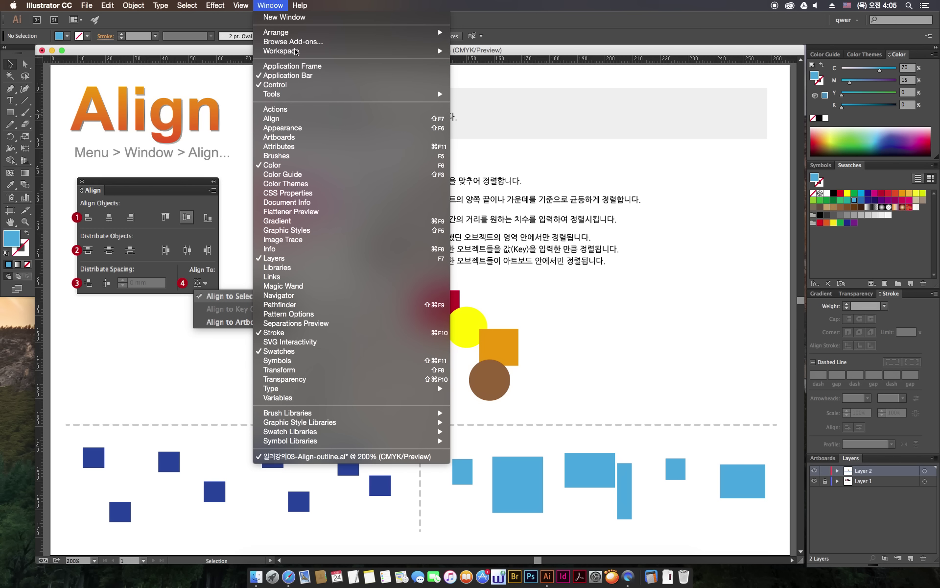
click(302, 120)
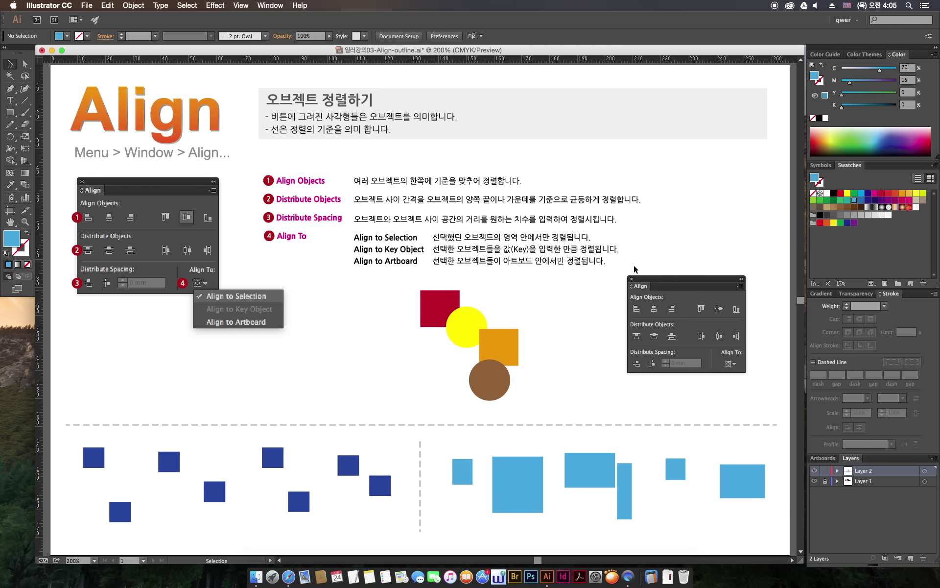
Move the Align panel onto the canvas and expand it to show all options.
mouse_move(660, 279)
mouse_down()
mouse_move(178, 339)
mouse_move(145, 356)
mouse_up()
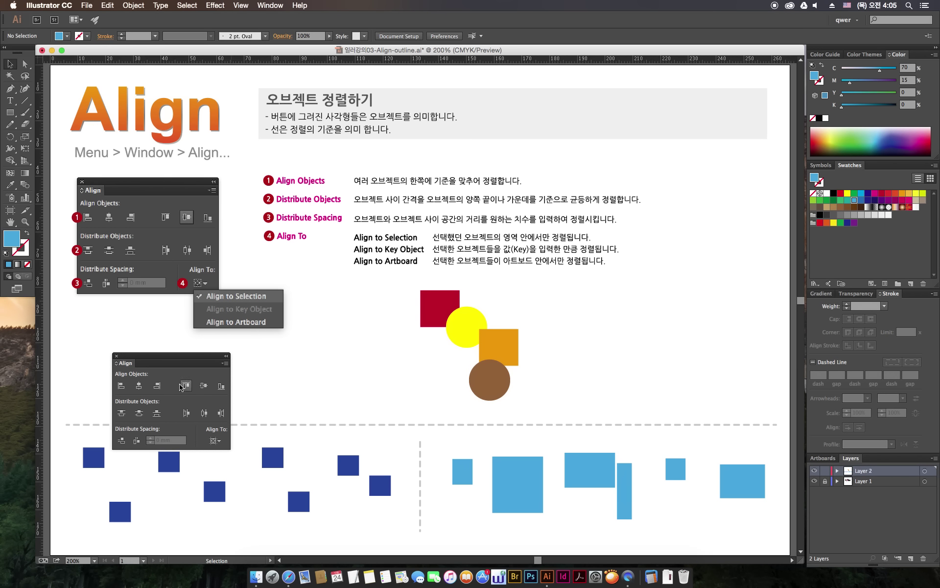
mouse_move(167, 360)
mouse_down()
mouse_move(161, 371)
mouse_move(495, 178)
mouse_move(481, 164)
mouse_up()
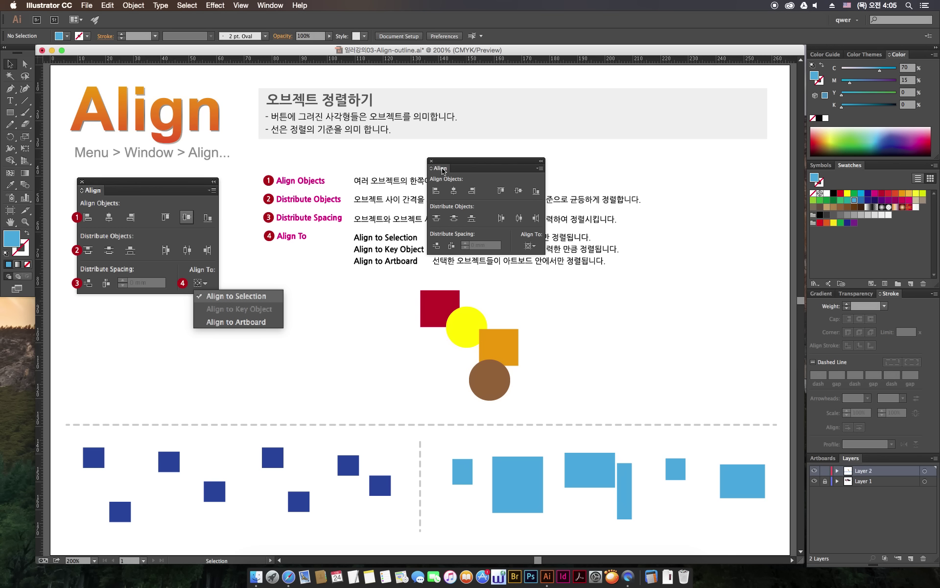
click(444, 169)
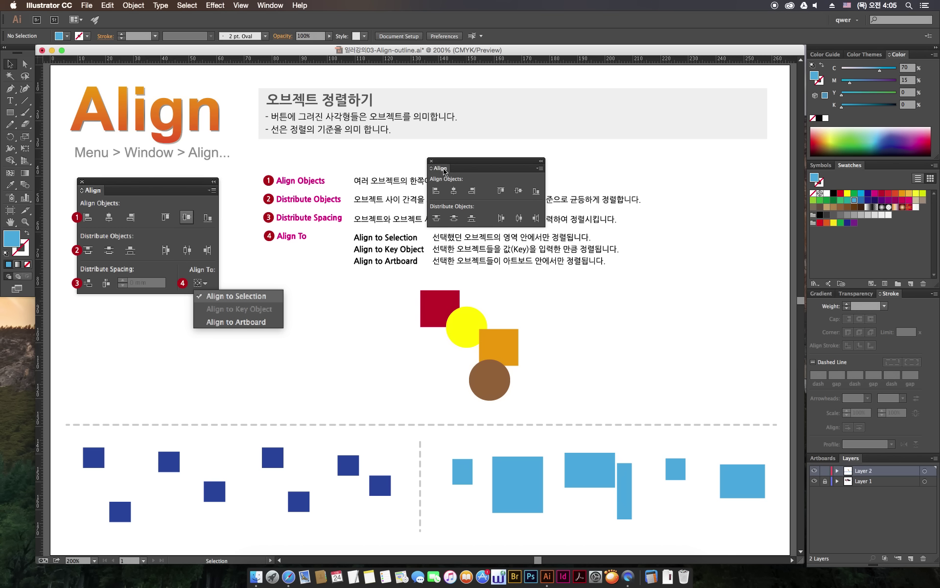
click(445, 170)
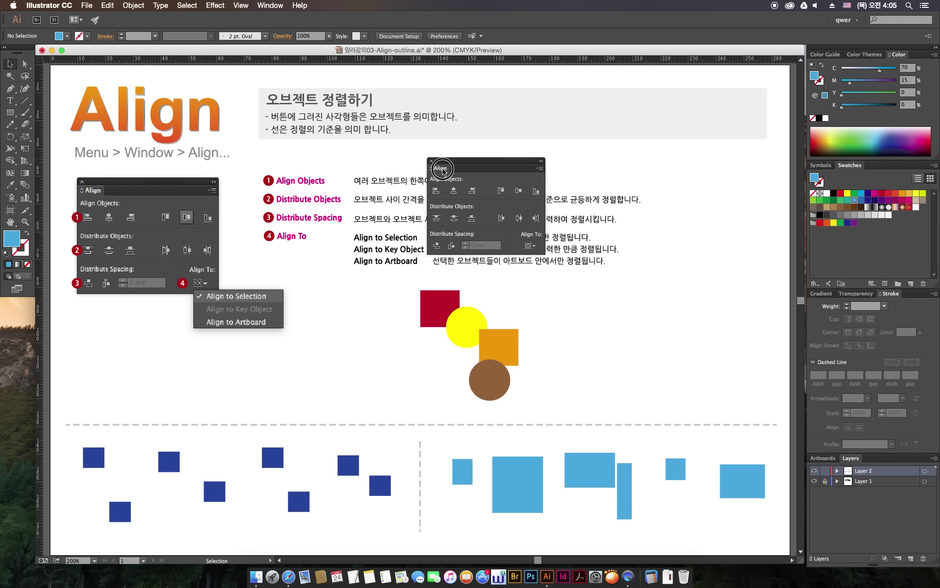
click(445, 169)
click(444, 169)
Position the Align panel beside the coloured shapes and select all four shapes.
drag(443, 171, 450, 164)
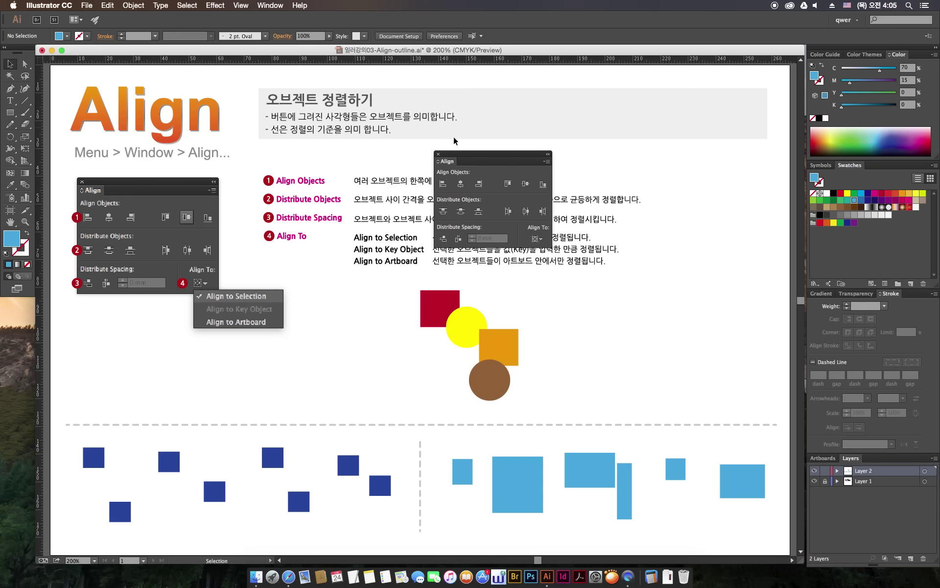
drag(464, 153, 453, 152)
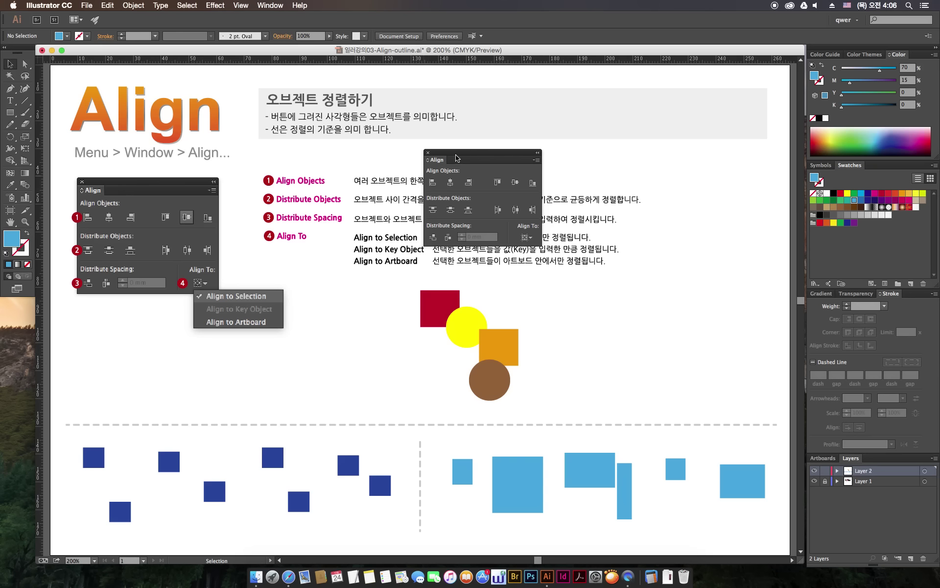
click(636, 187)
drag(505, 154, 720, 167)
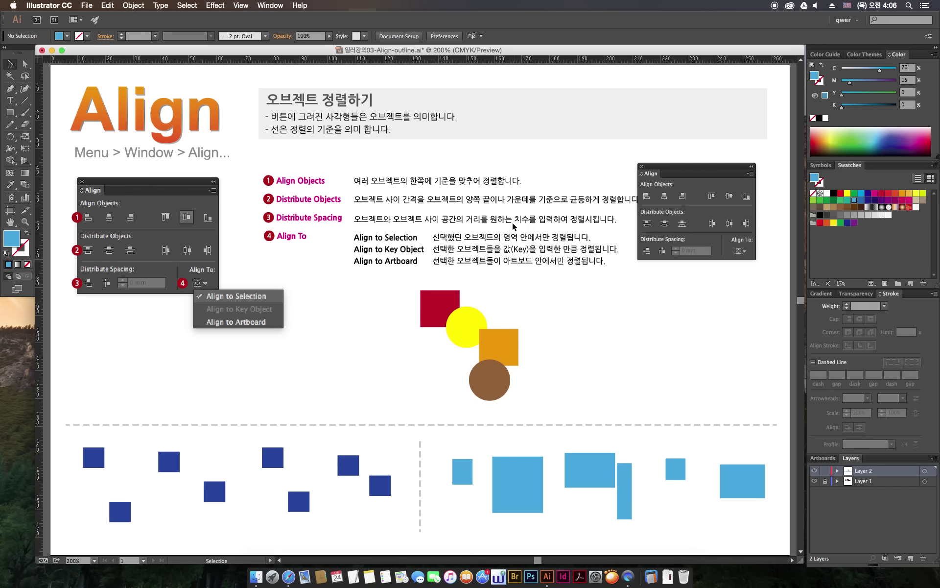
drag(655, 165, 599, 161)
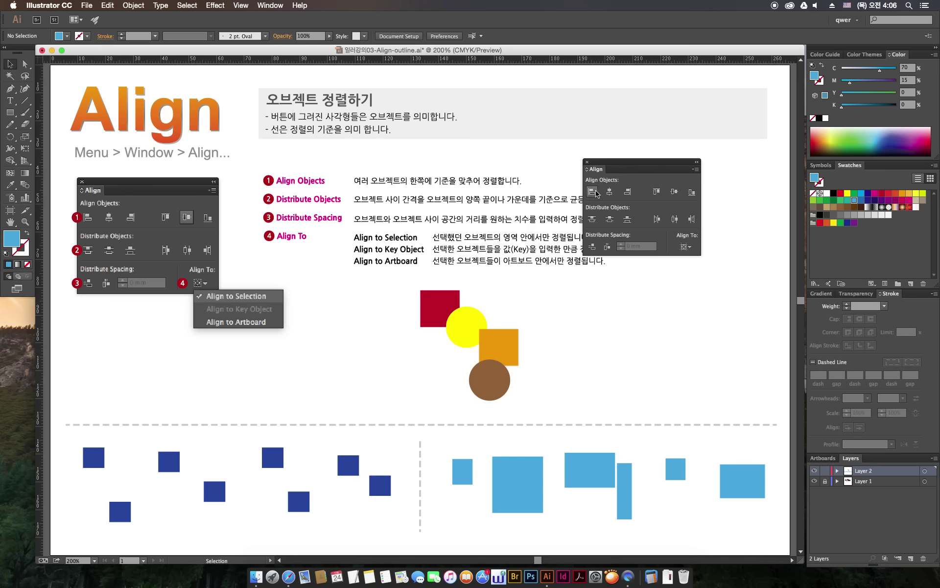
mouse_move(607, 167)
mouse_down()
mouse_move(658, 218)
mouse_move(593, 235)
mouse_up()
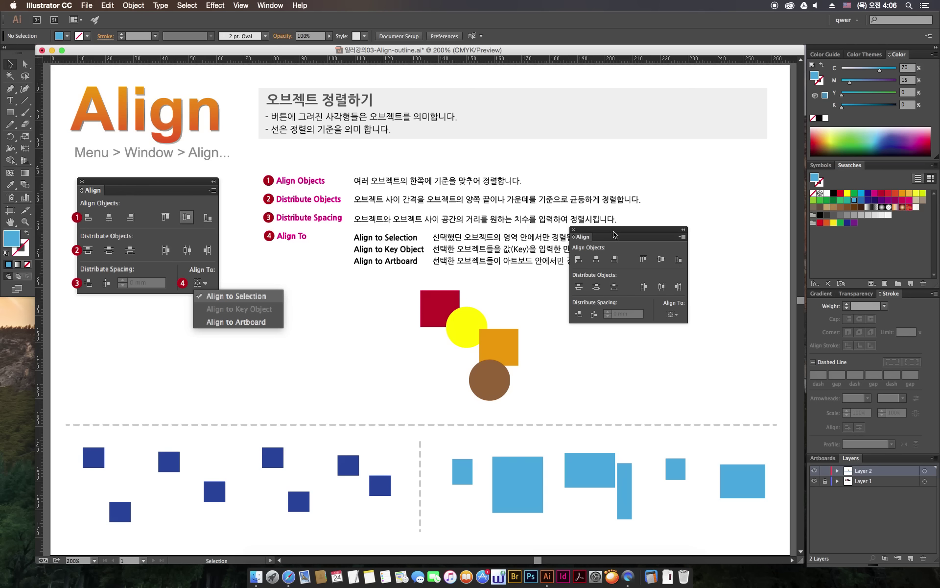
mouse_move(607, 234)
mouse_down()
mouse_move(695, 341)
mouse_move(620, 274)
mouse_move(606, 302)
mouse_move(377, 323)
mouse_move(601, 175)
mouse_move(242, 350)
mouse_move(302, 295)
mouse_move(636, 302)
mouse_up()
drag(411, 281, 527, 406)
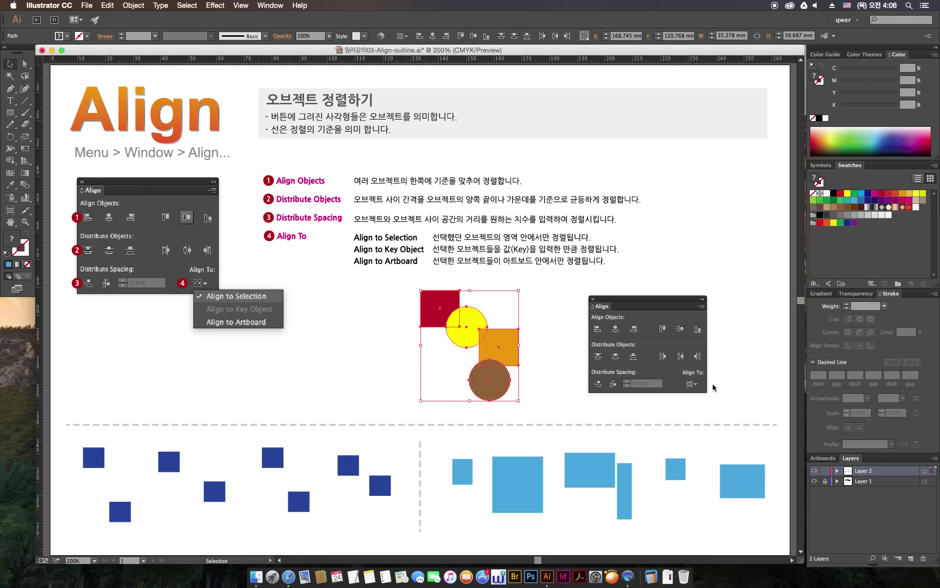
Left-align the four shapes to the artboard, then undo it.
click(696, 386)
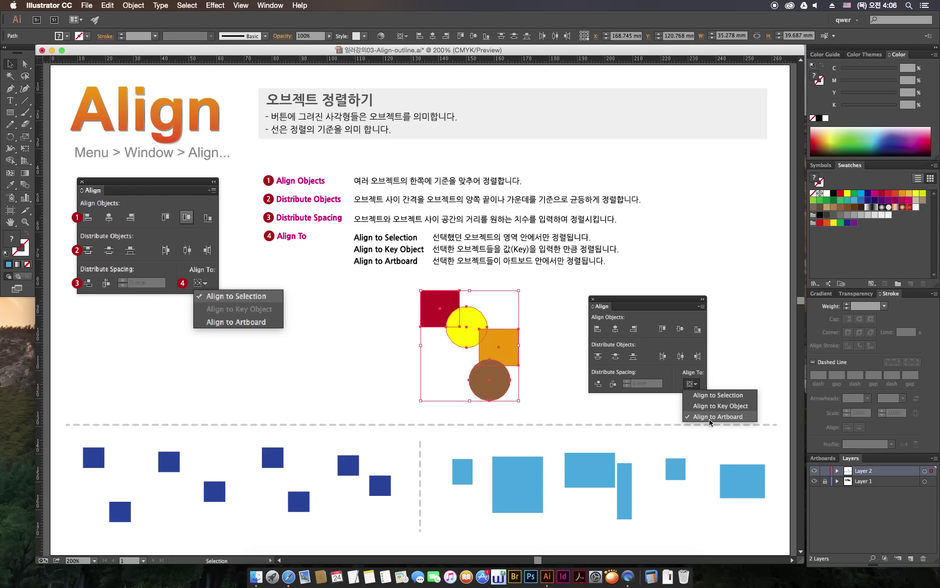
click(655, 320)
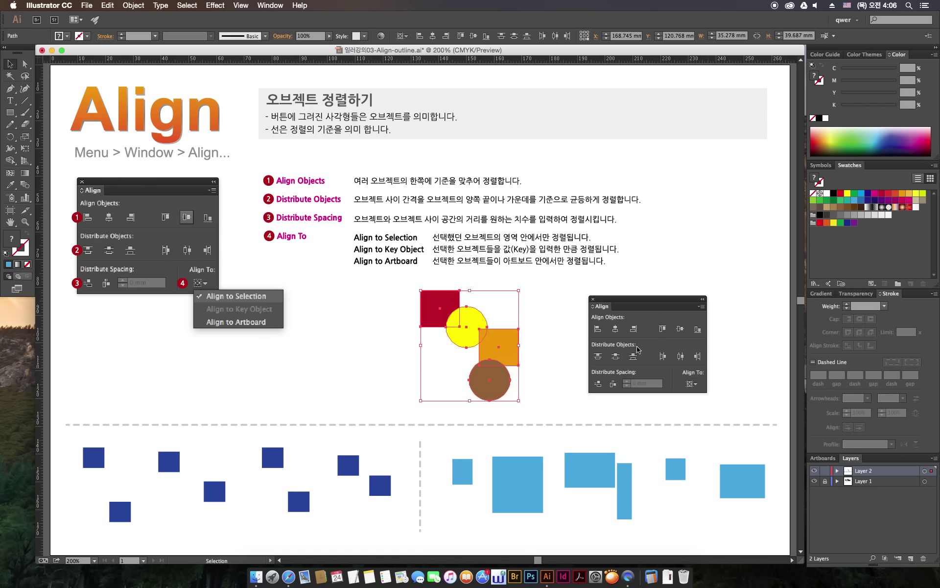
click(598, 329)
mouse_move(136, 408)
mouse_down()
mouse_move(66, 282)
mouse_move(58, 322)
mouse_up()
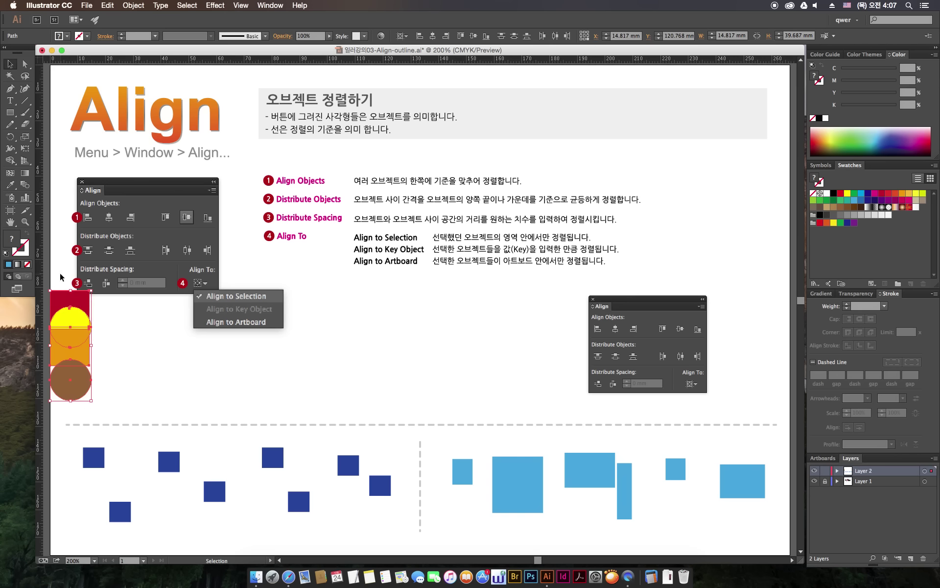
key(ctrl+z)
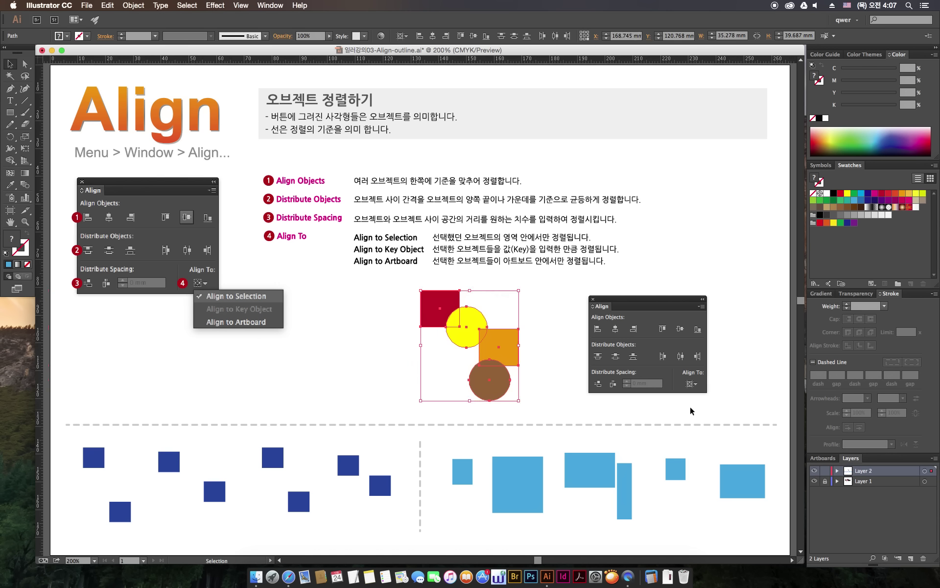
Set Align To to Align to Selection, left-align the shapes to each other, and deselect.
click(691, 383)
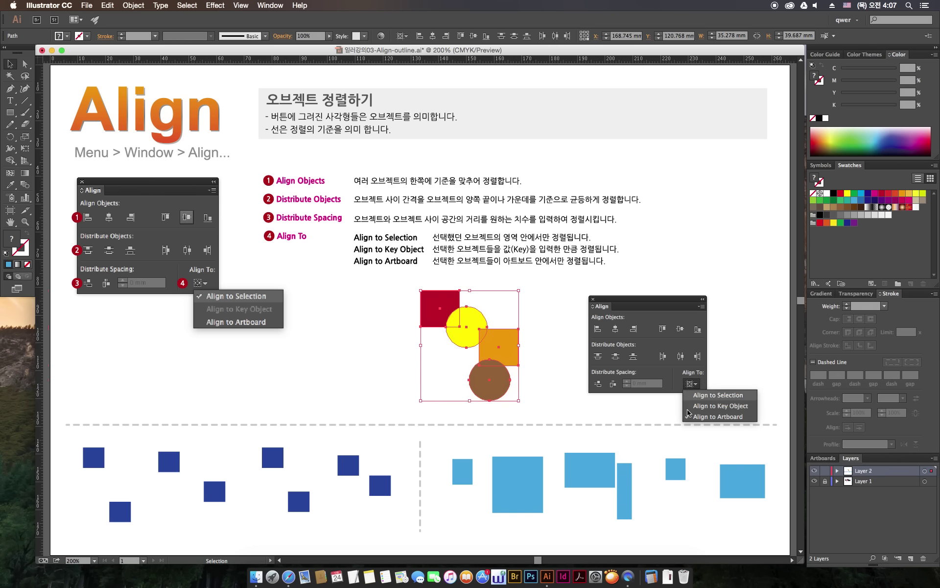
click(713, 399)
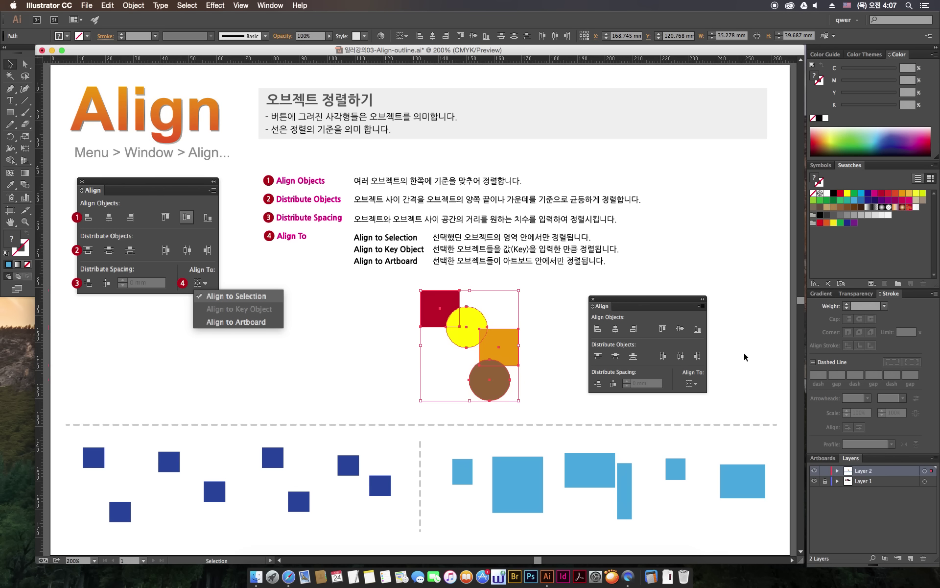
click(598, 329)
click(388, 296)
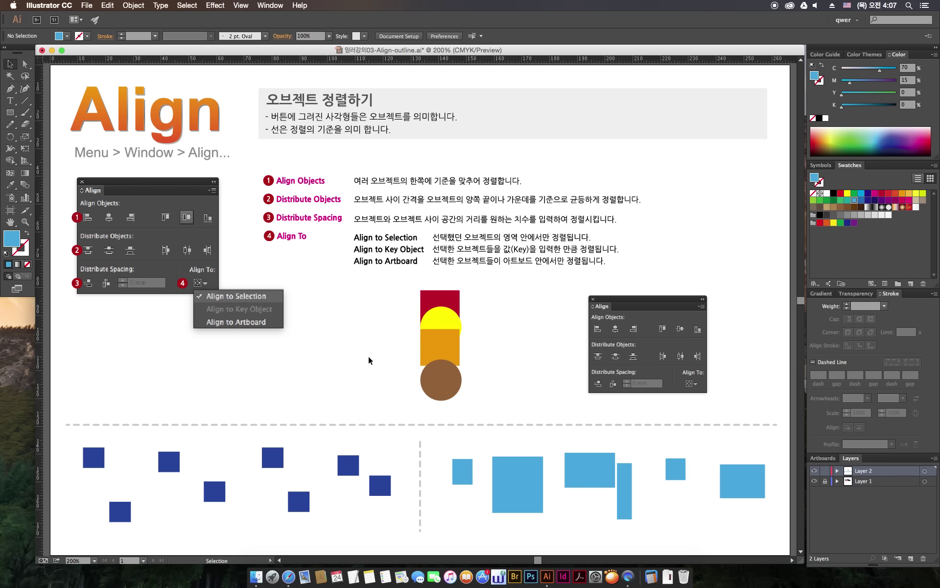
Undo the left alignment, try horizontal centre alignment, then undo it.
key(ctrl+z)
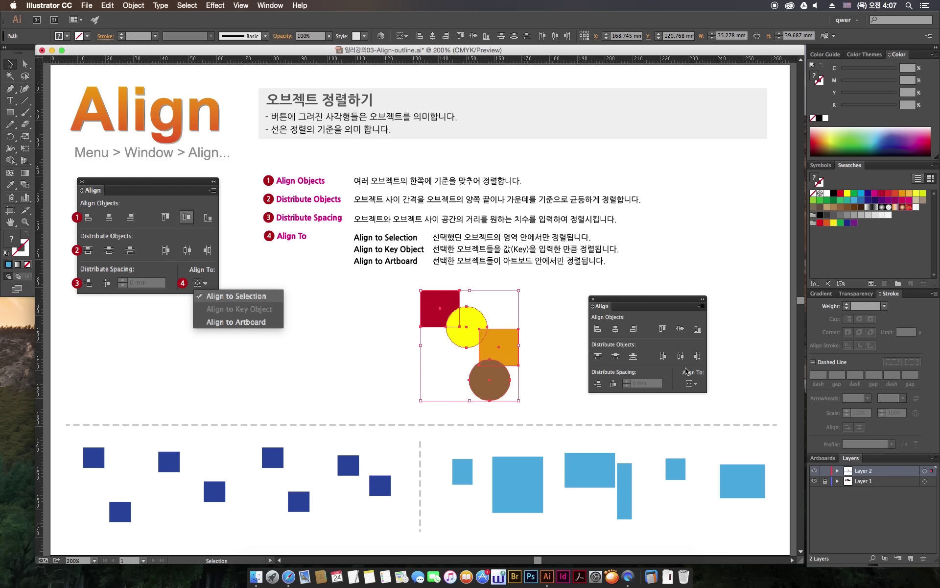
click(615, 330)
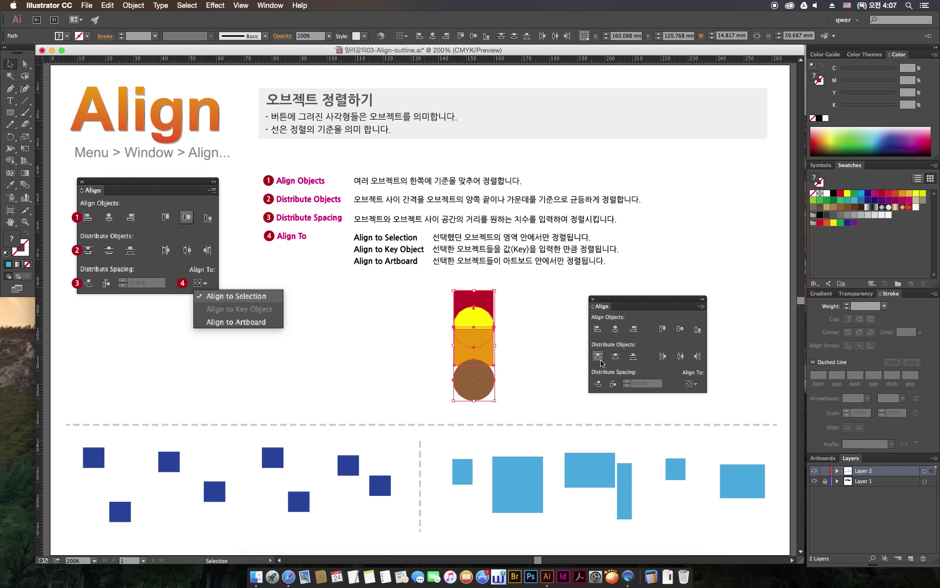
click(597, 356)
key(ctrl+z)
key(ctrl+z)
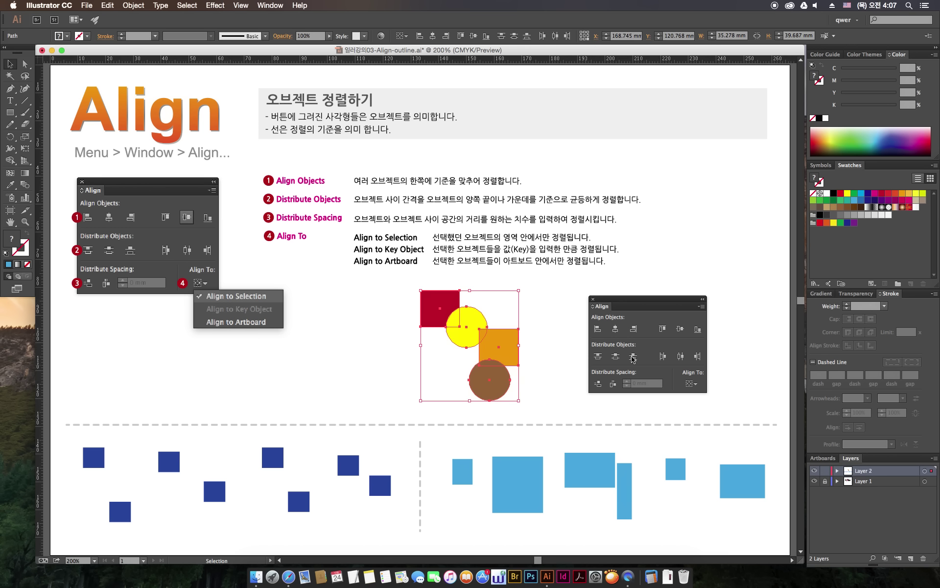
Right-align the four shapes, check the result, then undo back to the scatter.
click(635, 329)
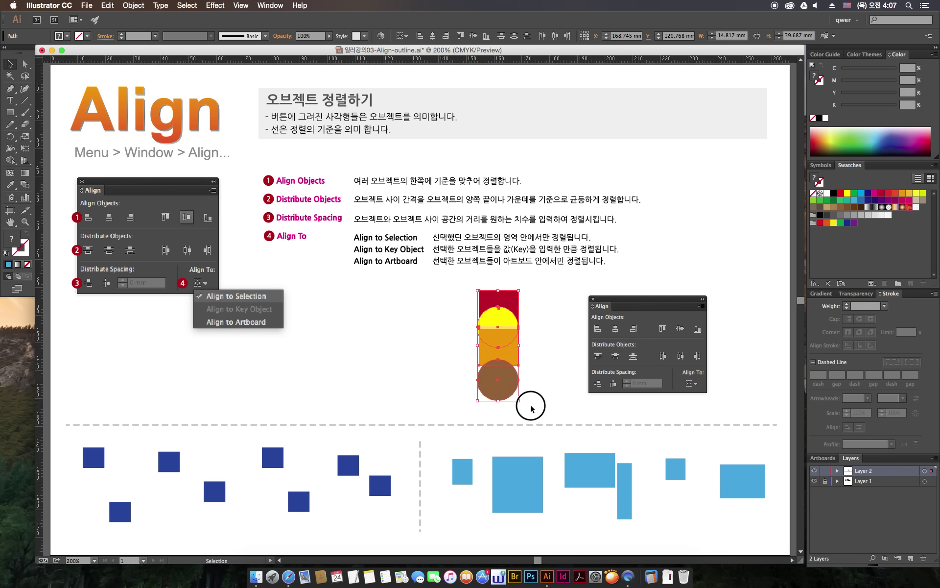
click(542, 425)
key(ctrl+z)
key(ctrl+z)
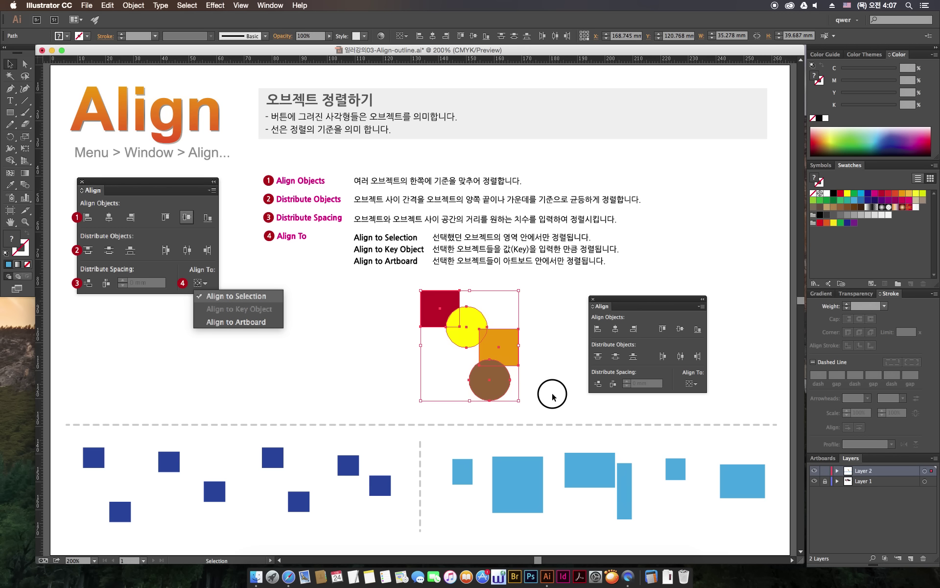
click(663, 330)
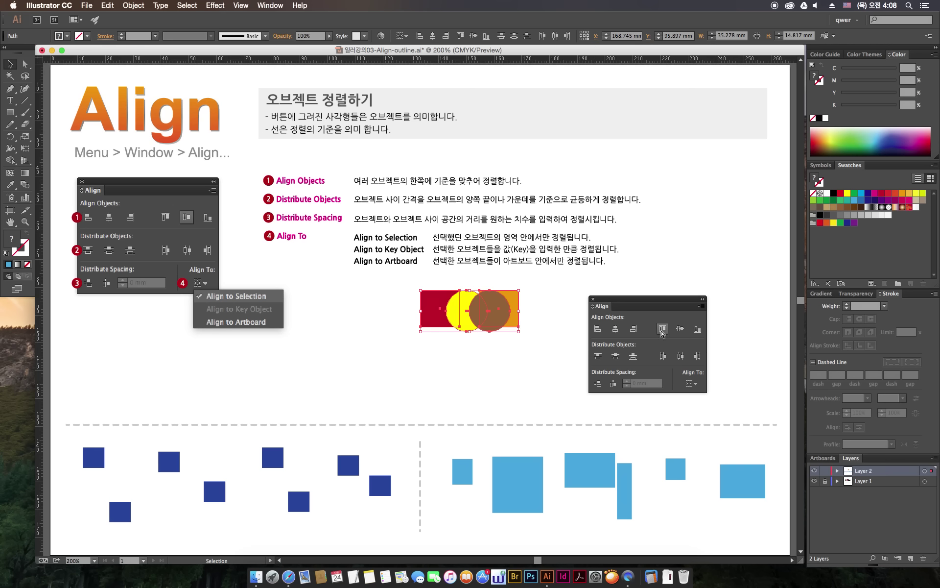
key(ctrl+z)
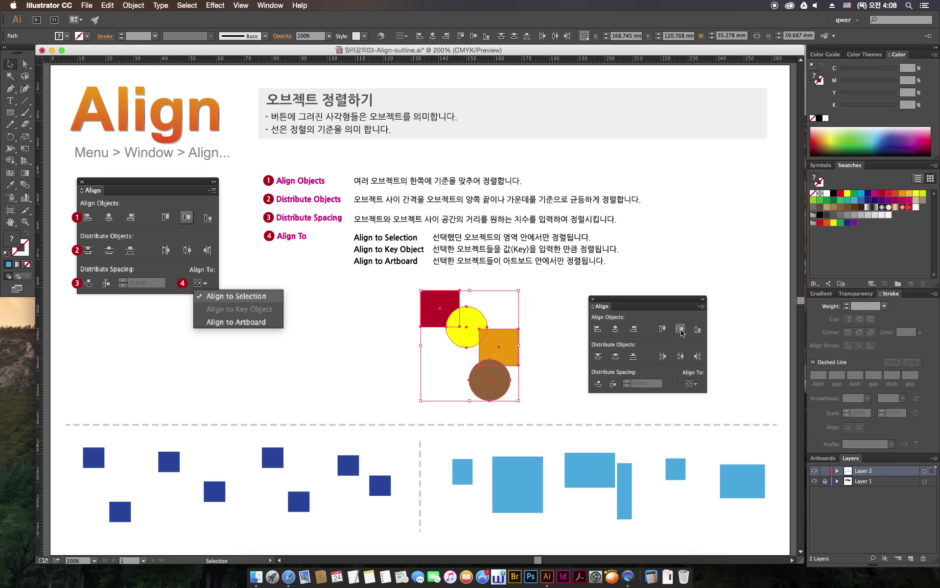
click(681, 329)
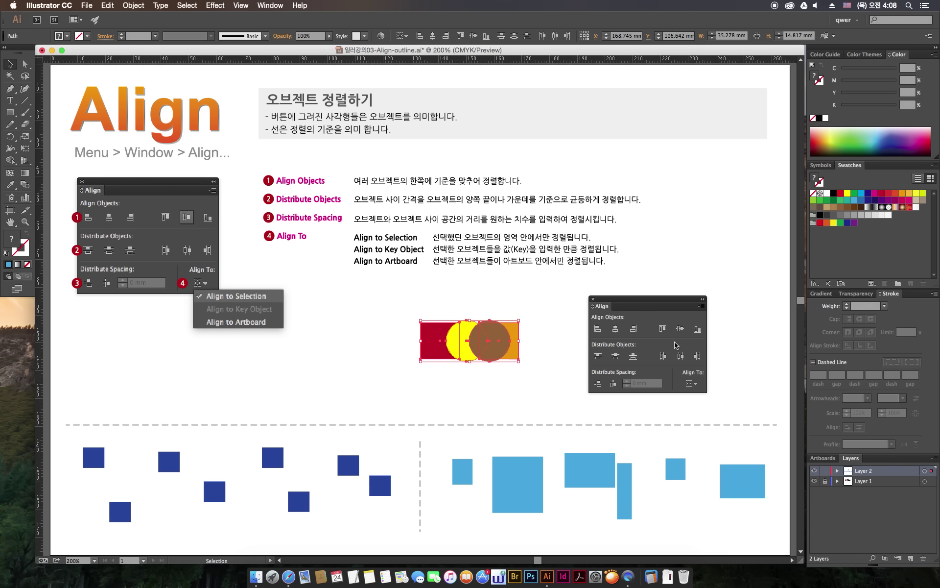
key(cmd+z)
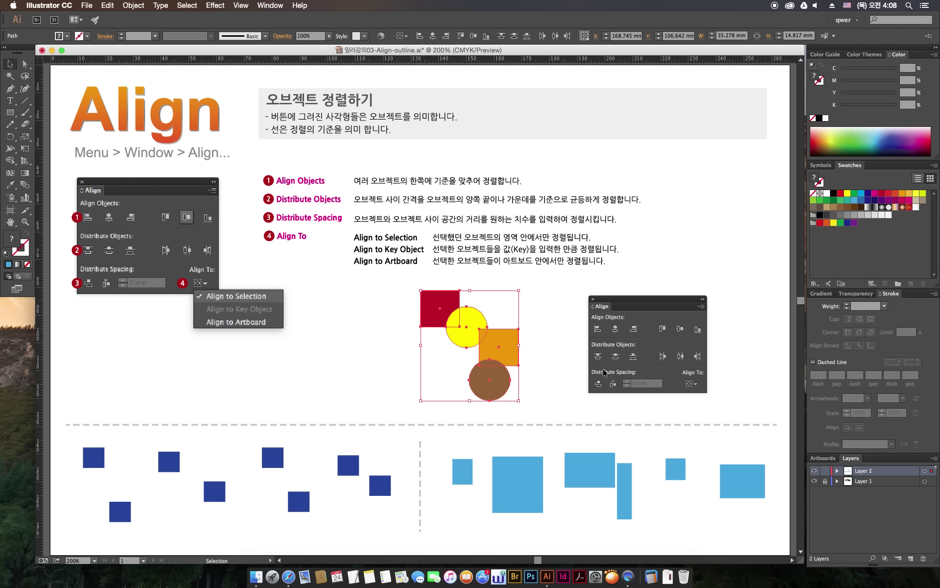
click(699, 333)
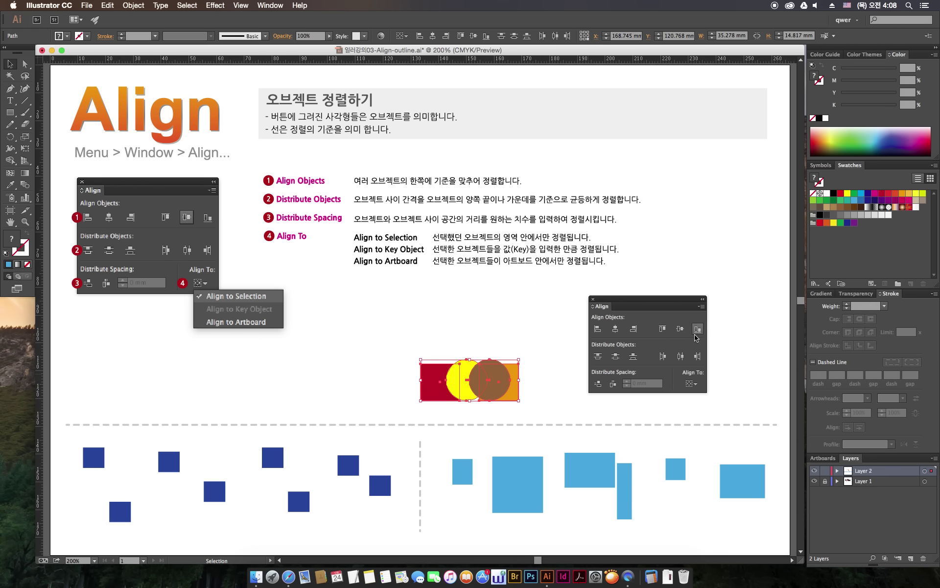
click(539, 401)
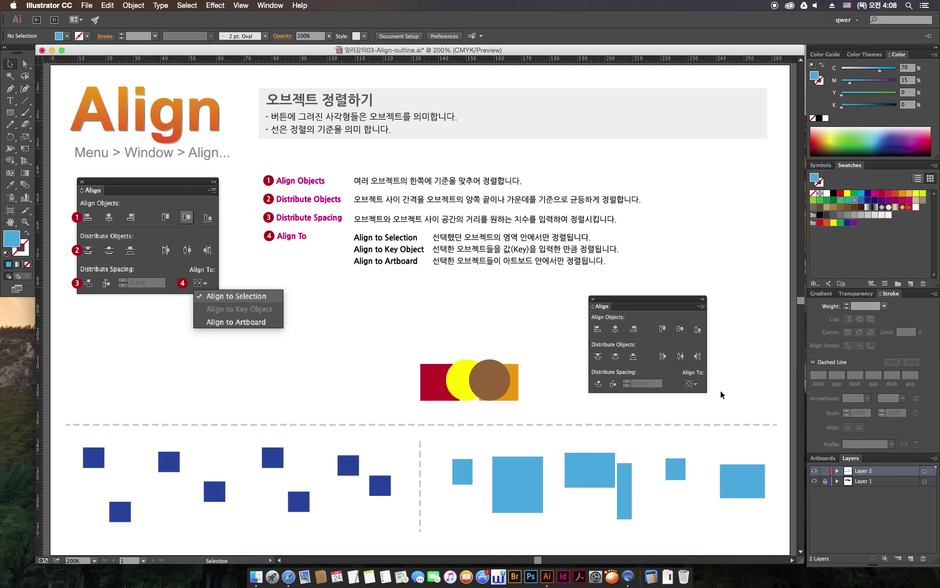
key(ctrl+z)
key(ctrl+z)
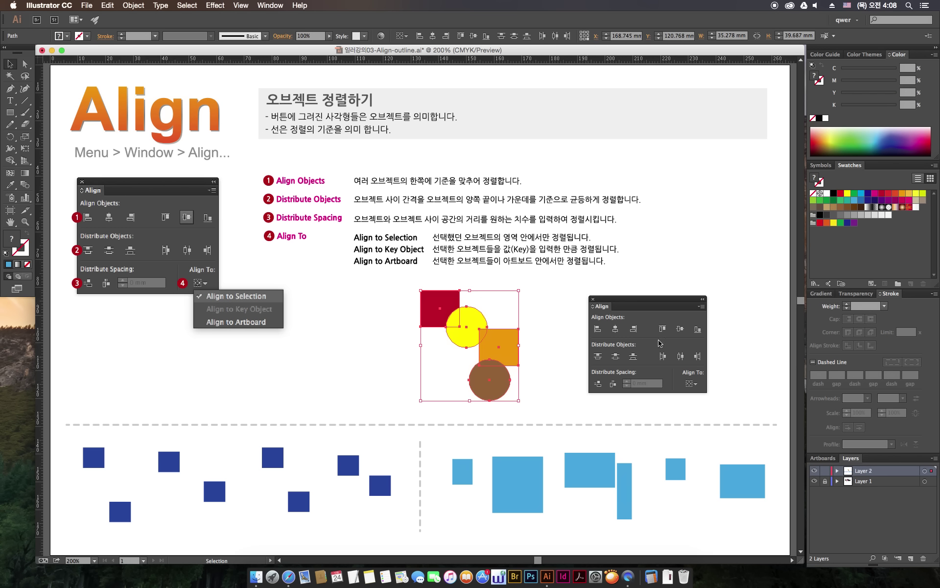
drag(635, 298, 665, 287)
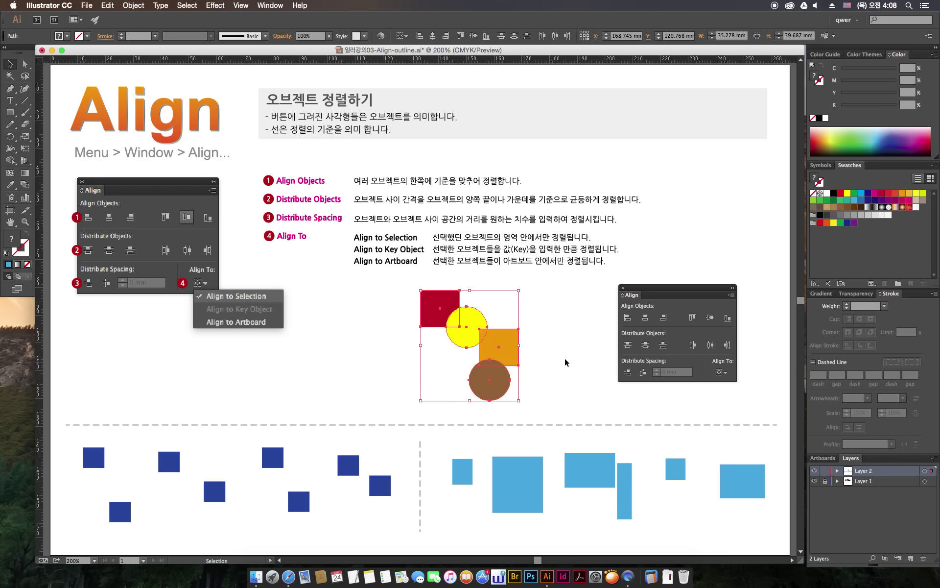
click(646, 319)
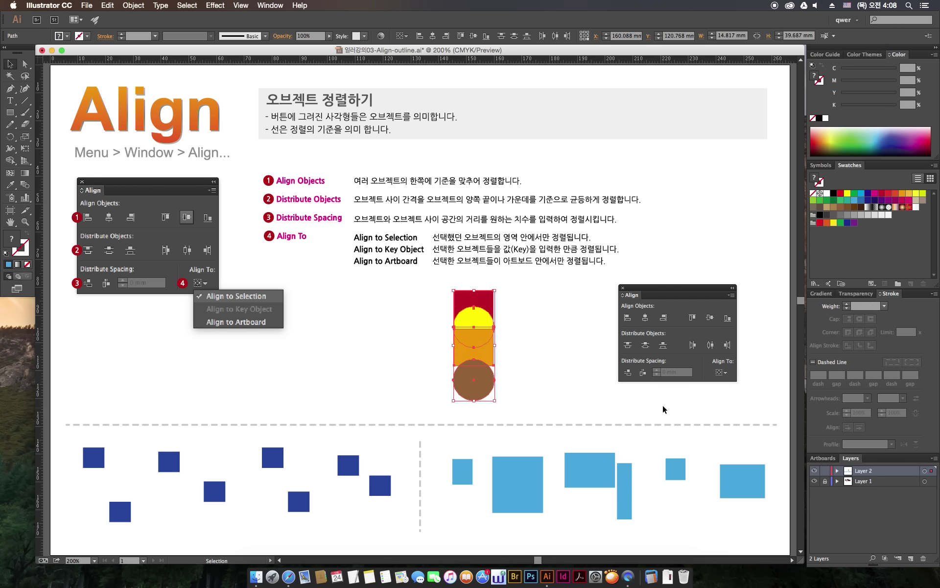
click(628, 345)
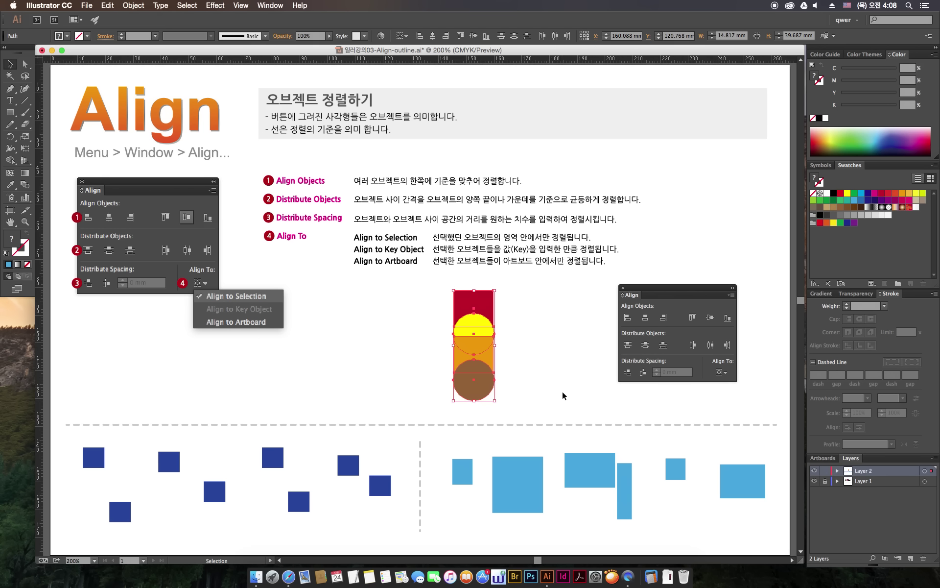
drag(562, 392, 530, 422)
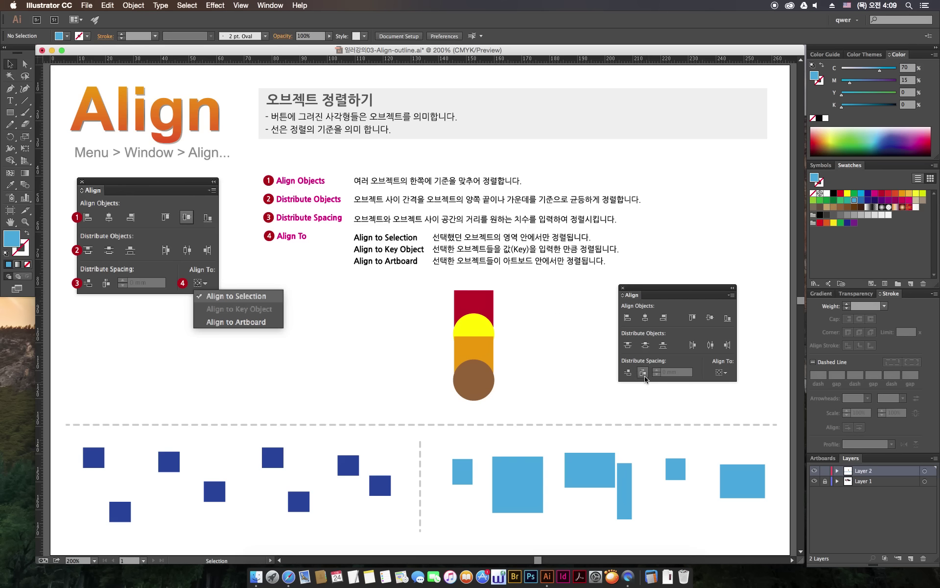
key(a)
drag(497, 327, 579, 349)
key(ctrl+z)
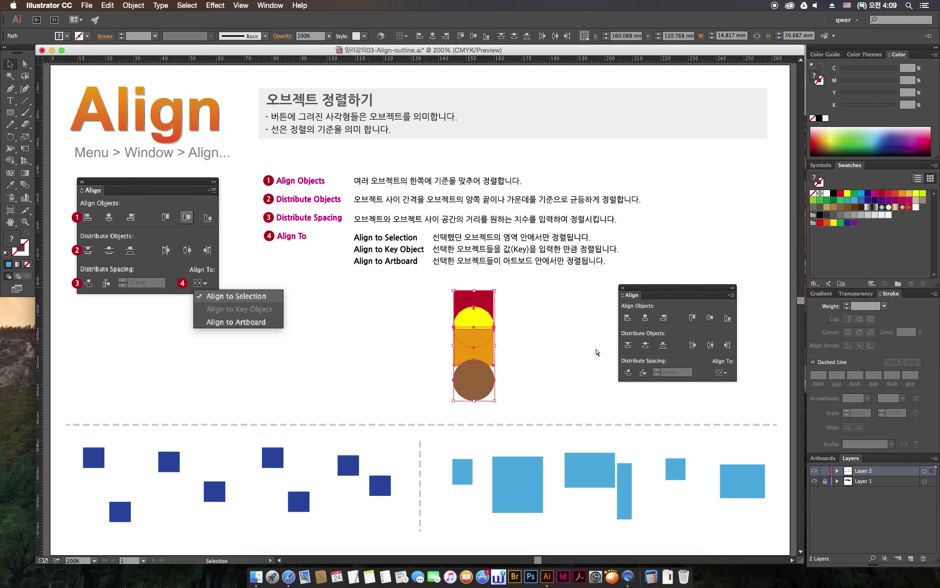
key(ctrl+z)
key(v)
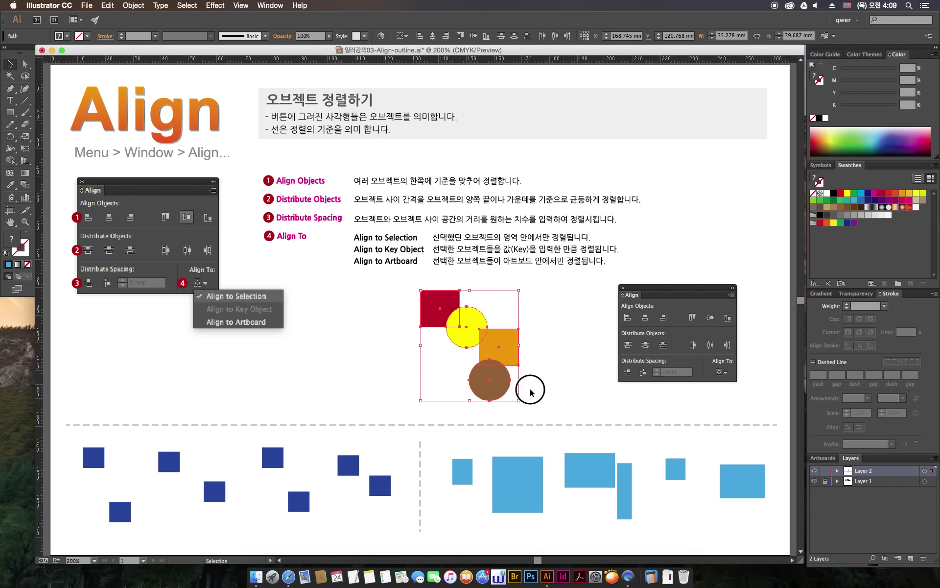
drag(518, 400, 541, 399)
key(ctrl+z)
click(645, 318)
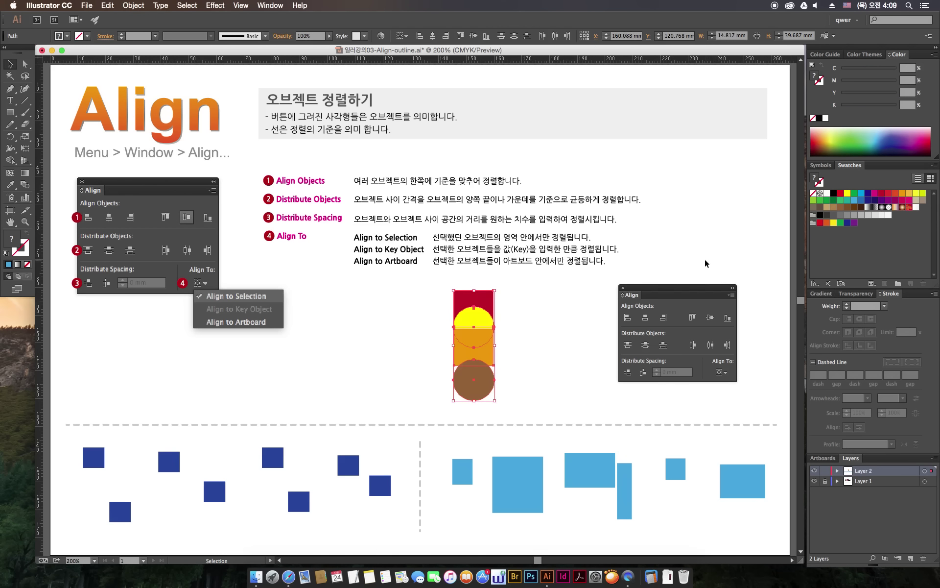
click(663, 345)
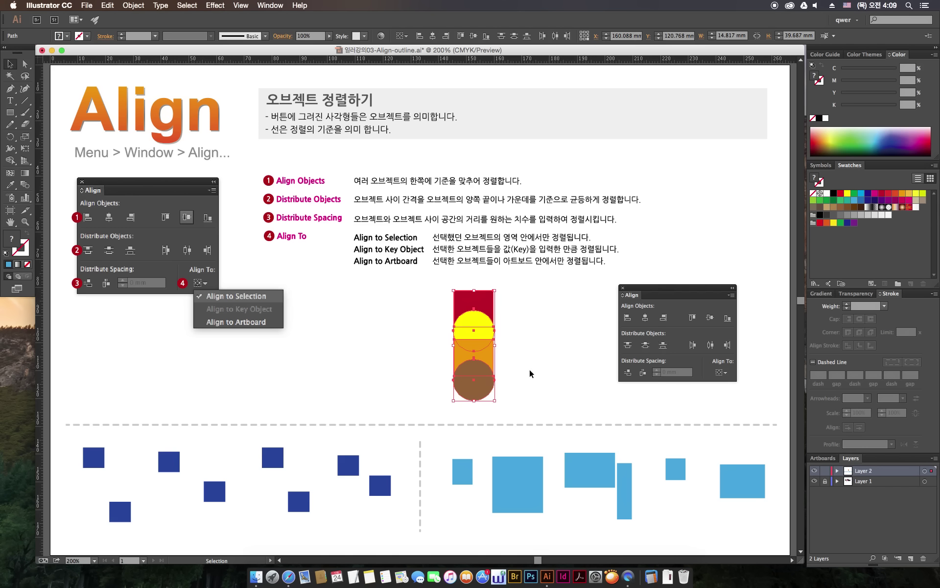
click(521, 381)
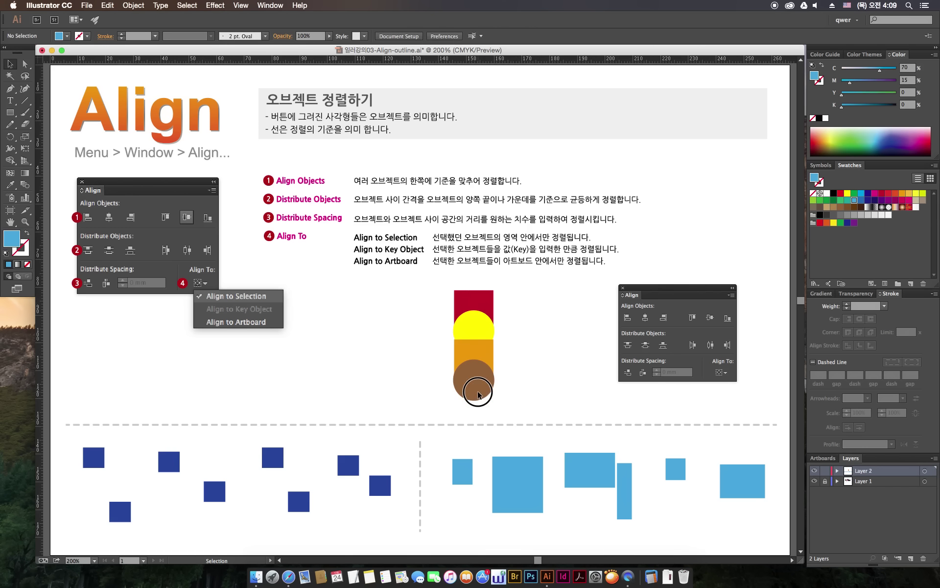
click(478, 393)
click(487, 349)
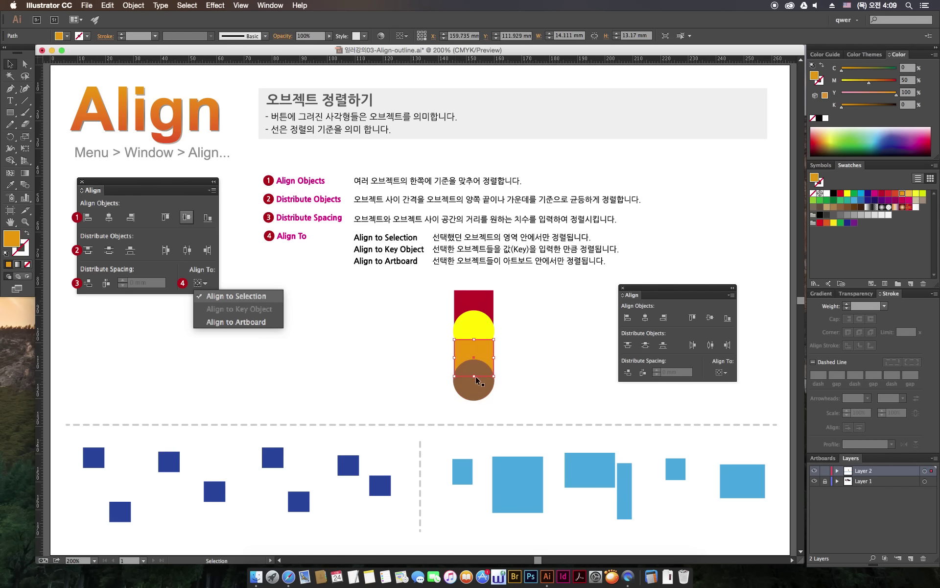
click(477, 319)
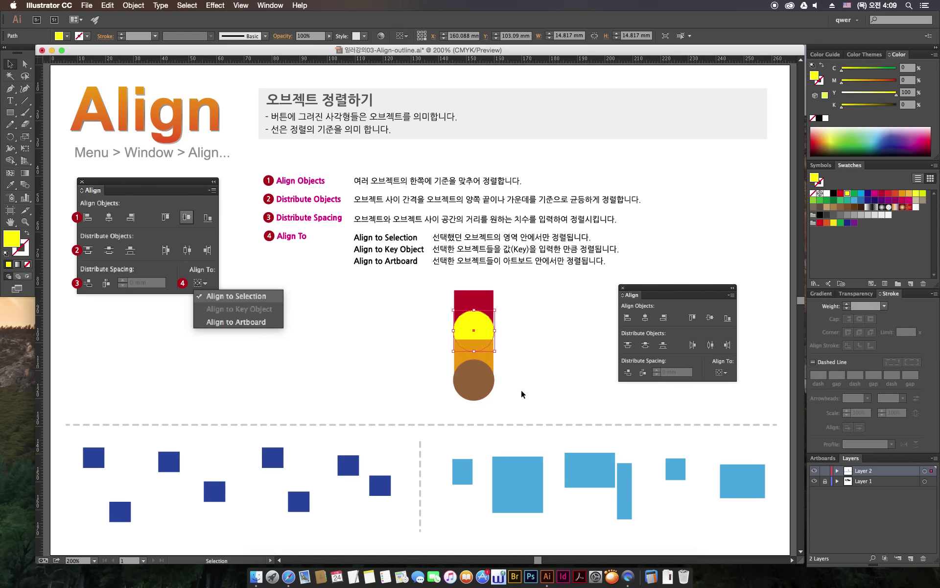
drag(569, 400, 474, 277)
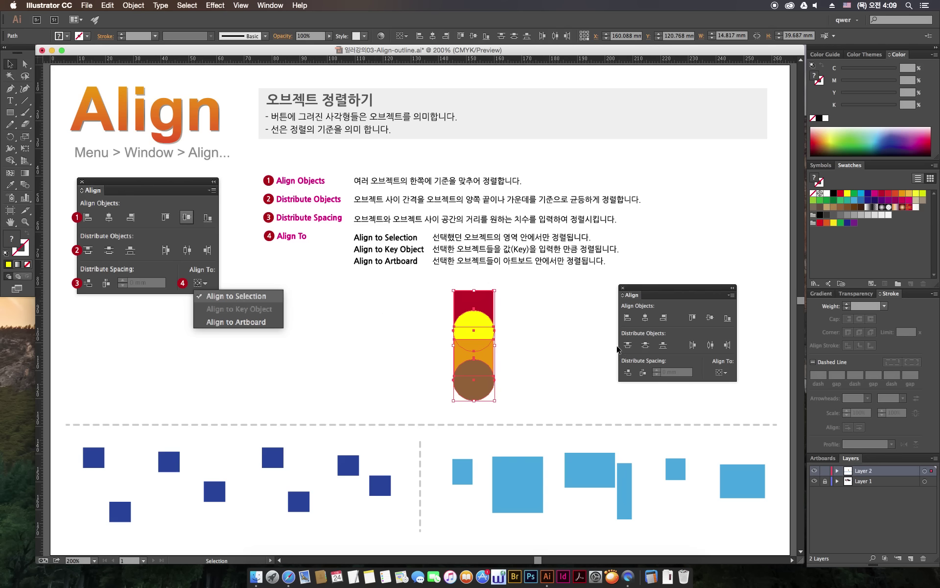
click(644, 345)
click(631, 346)
key(ctrl+z)
key(a)
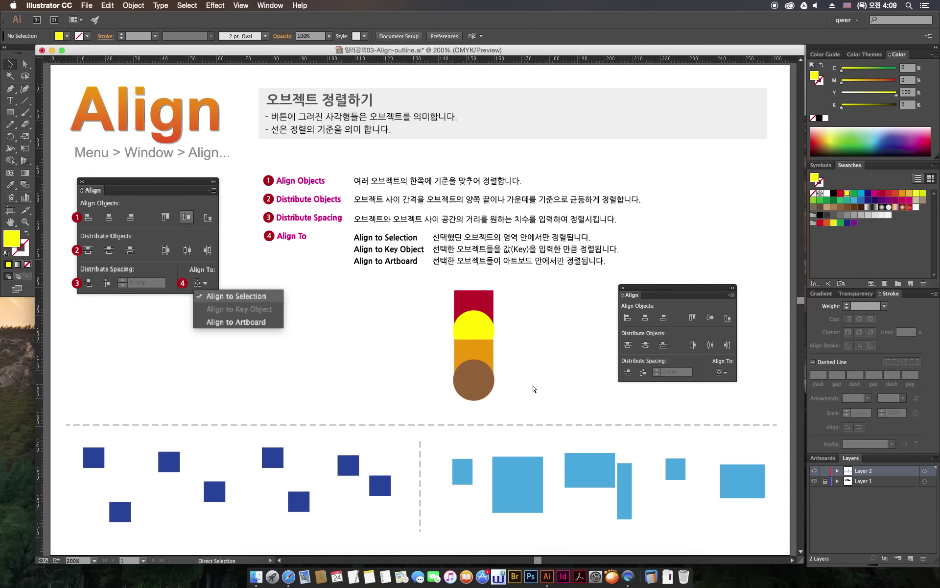
key(ctrl+z)
key(ctrl+z)
key(ctrl+z)
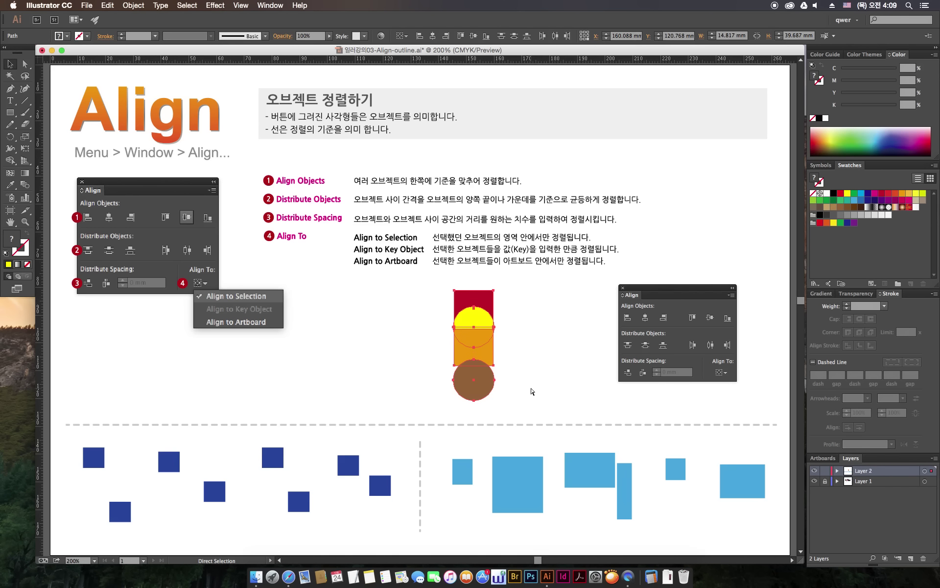
key(ctrl+z)
key(v)
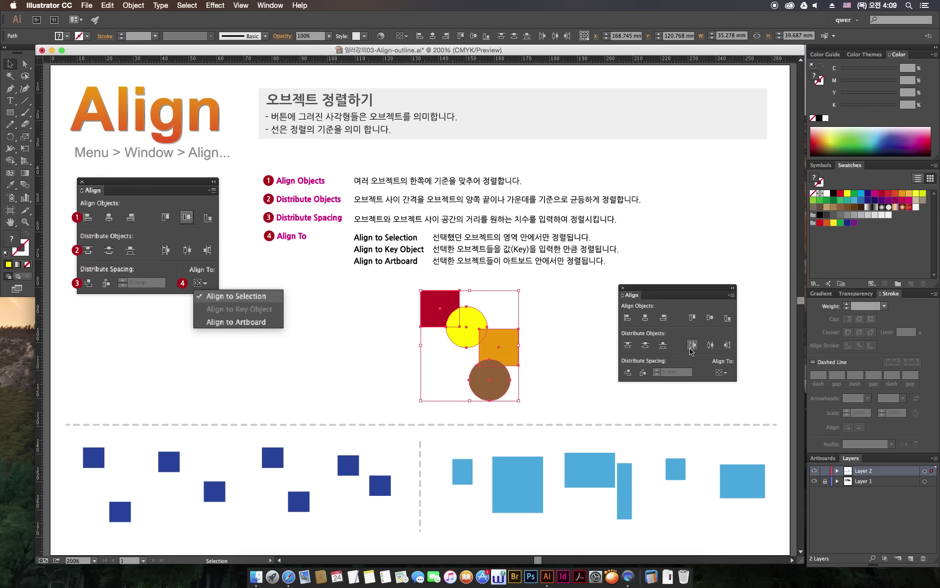
Try vertical centre alignment with left-edge distribution on the shapes, then undo both.
click(710, 318)
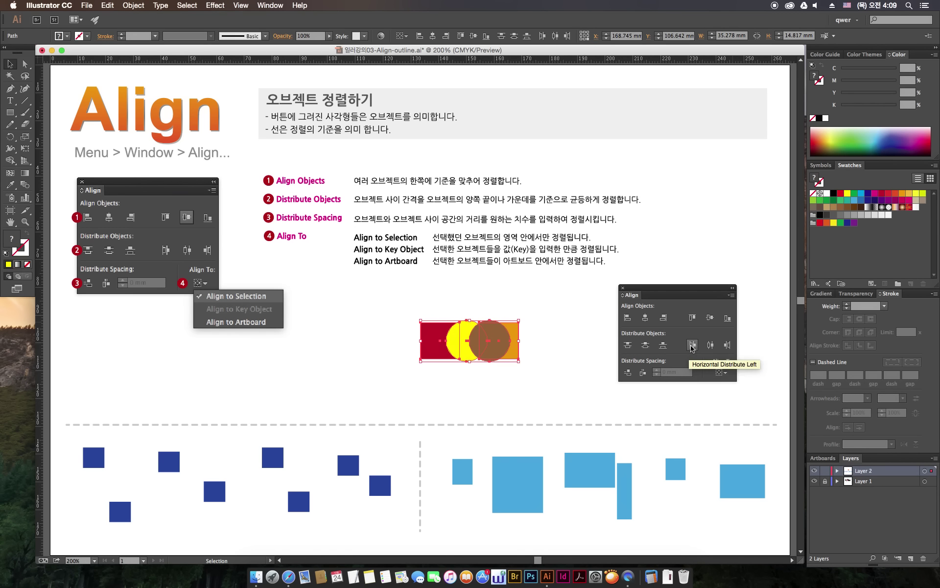
drag(670, 286, 695, 280)
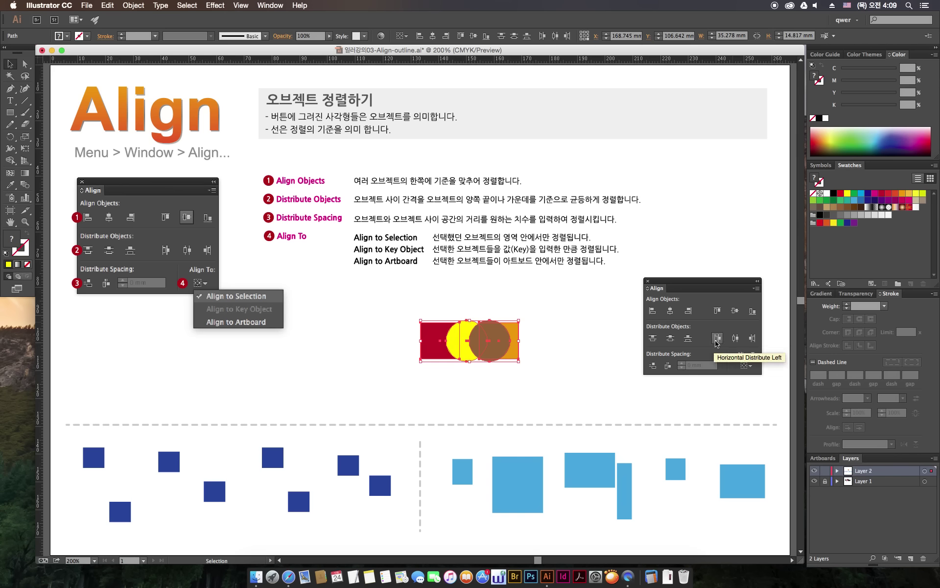
click(717, 339)
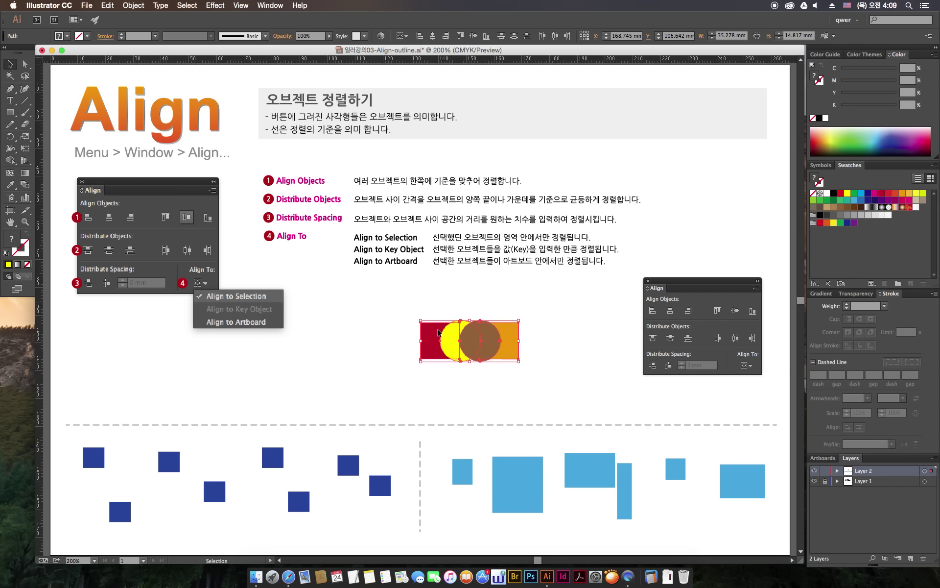
click(379, 435)
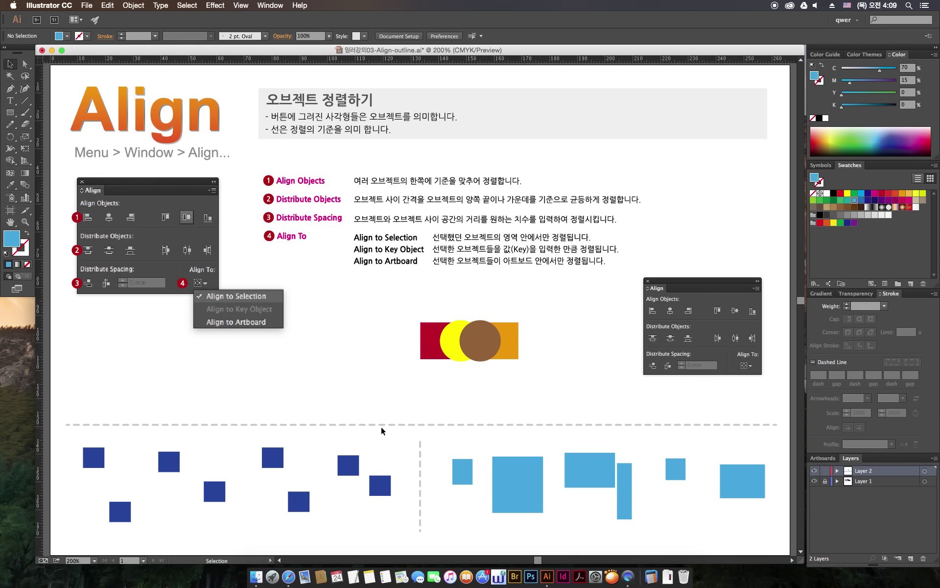
key(ctrl+z)
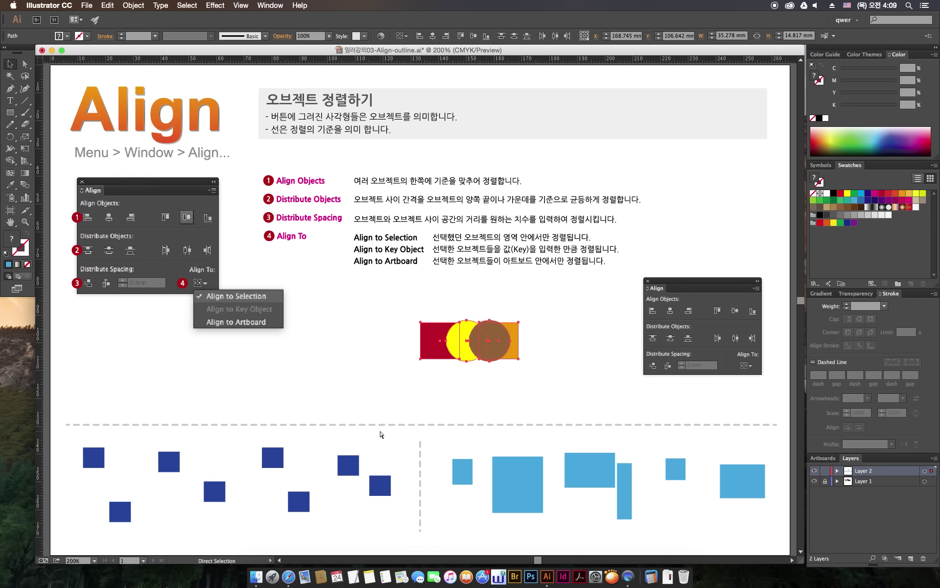
key(ctrl+z)
key(ctrl+z)
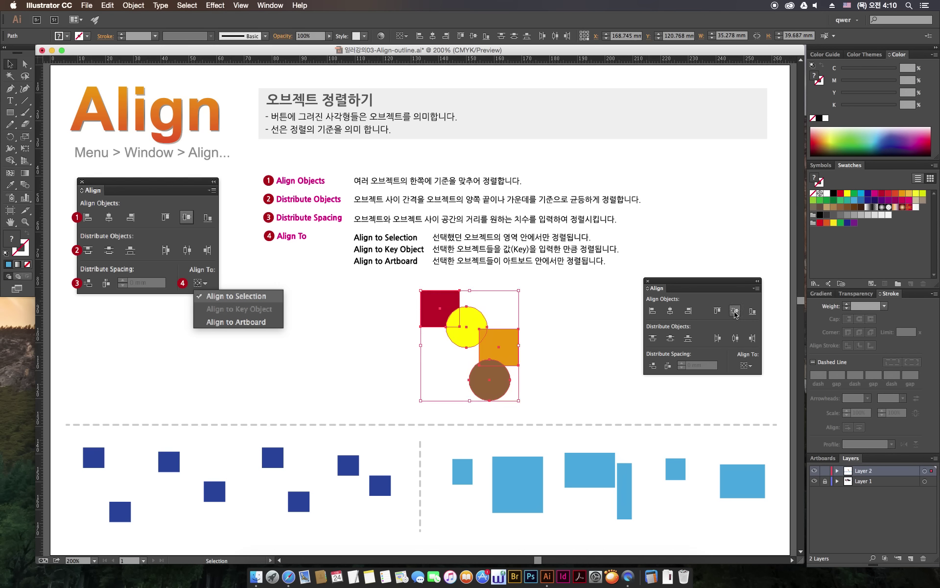
Try vertical centre alignment with right-edge distribution, undo both, and deselect.
click(735, 310)
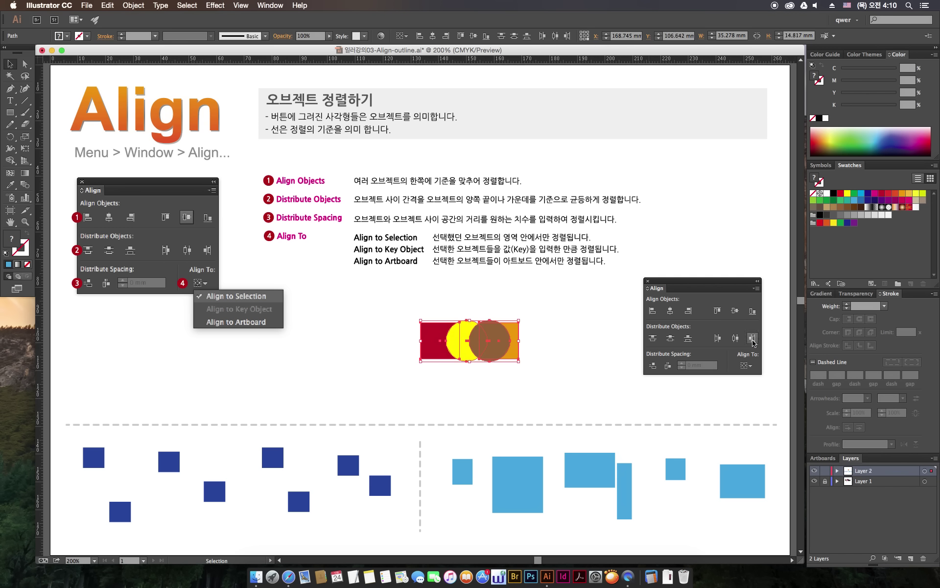
click(753, 338)
click(528, 406)
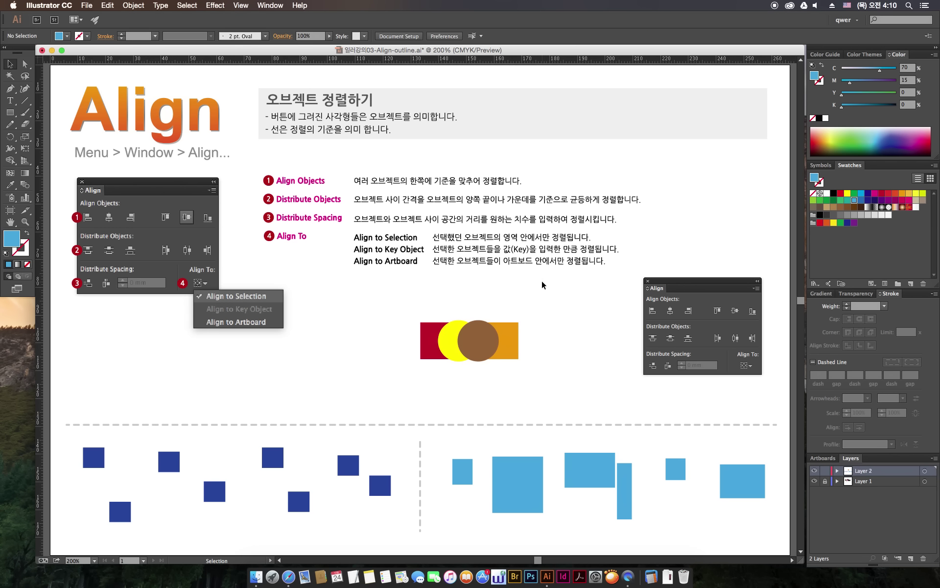
key(super+z)
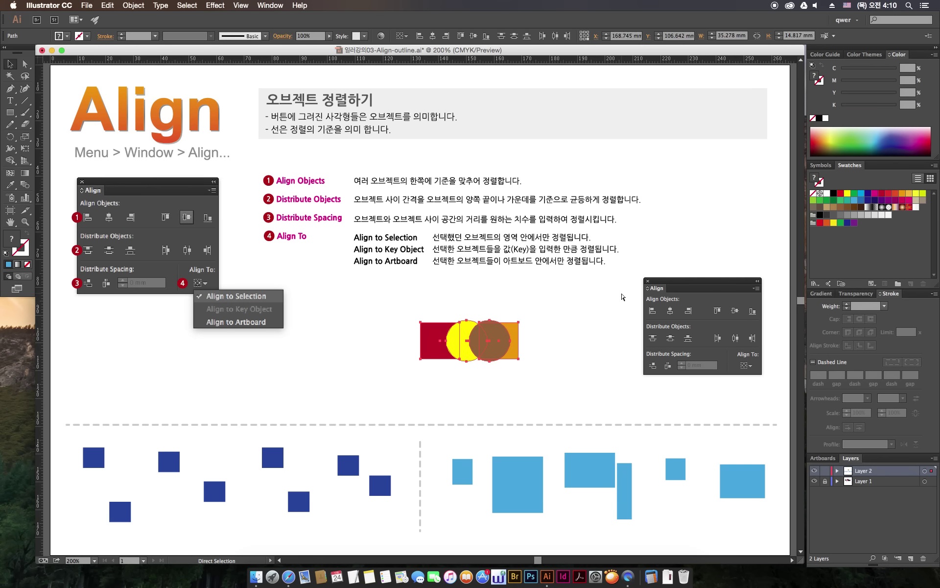
key(super+z)
key(v)
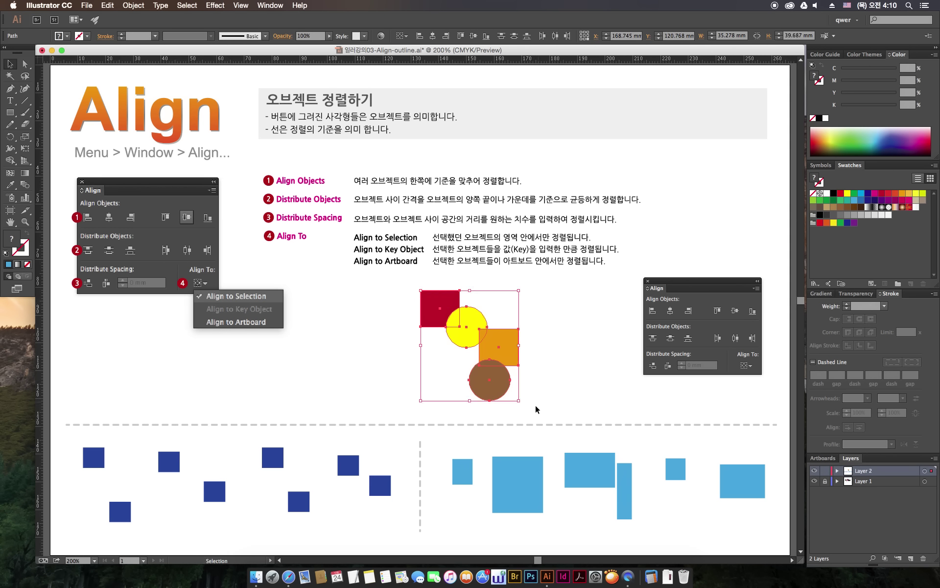
click(535, 405)
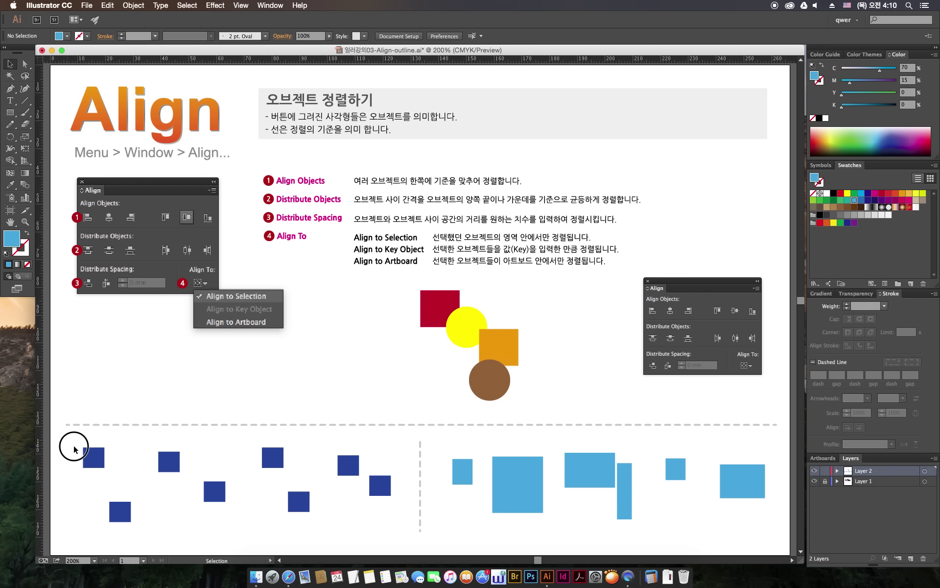
Move the Align panel aside and nudge the four coloured shapes slightly.
mouse_move(74, 448)
mouse_down()
mouse_move(386, 534)
mouse_move(78, 455)
mouse_up()
click(326, 516)
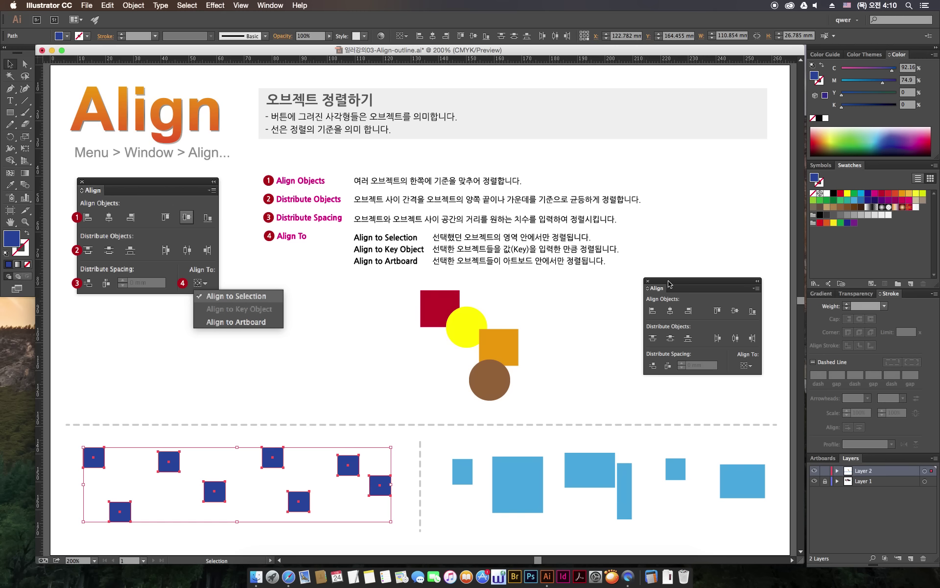
drag(669, 283, 653, 182)
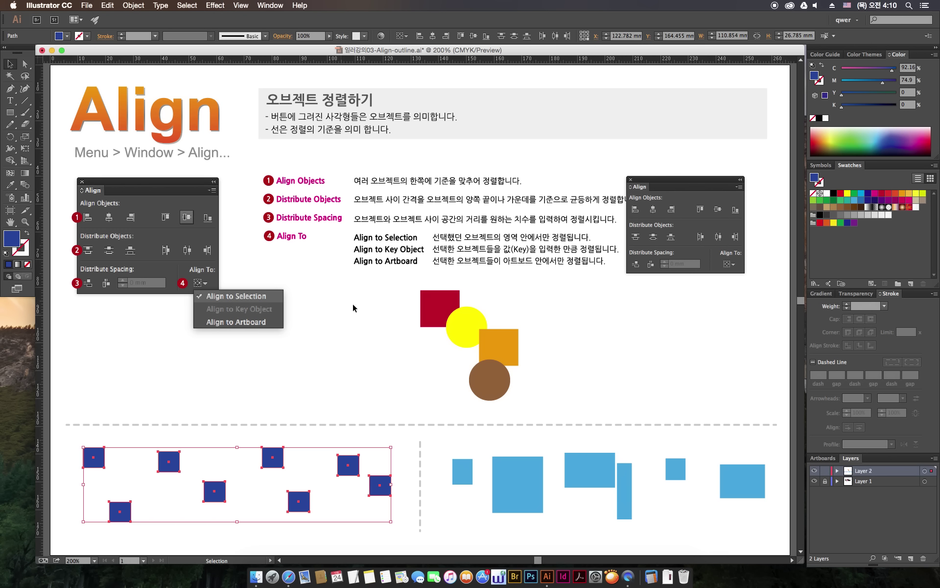
drag(361, 289, 489, 392)
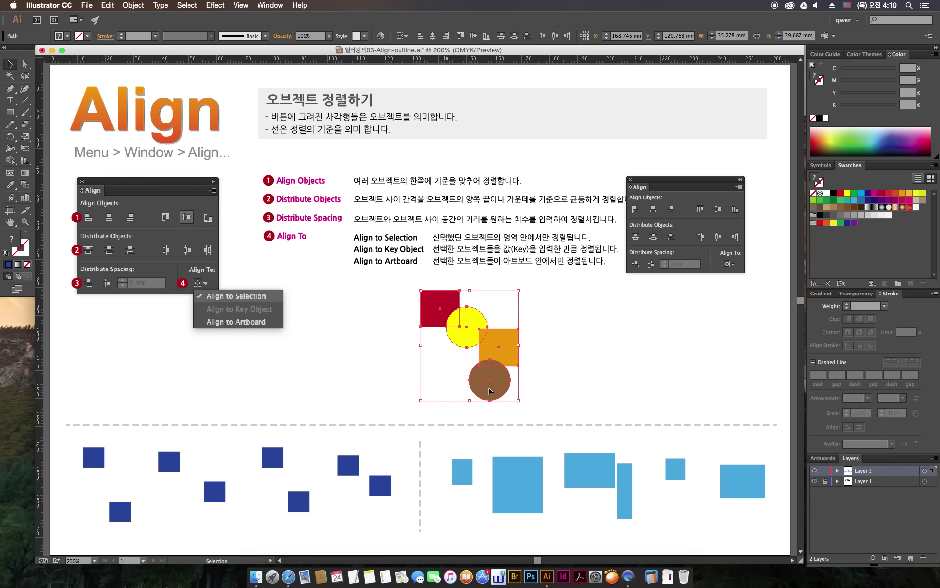
drag(508, 377, 501, 379)
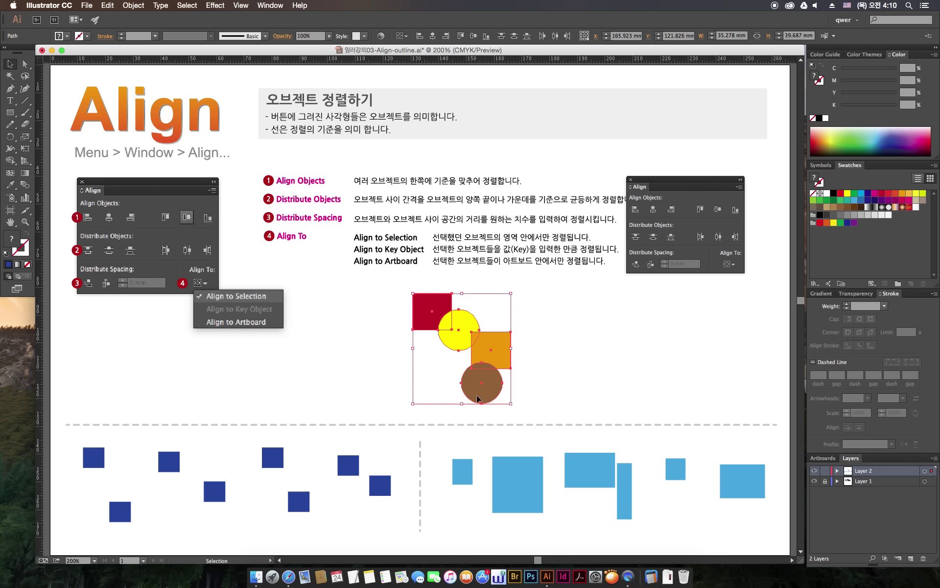
Select all dark-blue squares, drag them up into the middle area, and deselect.
mouse_move(70, 458)
mouse_down()
mouse_move(390, 517)
mouse_move(593, 377)
mouse_up()
mouse_move(664, 181)
mouse_down()
mouse_move(701, 233)
mouse_move(693, 226)
mouse_up()
click(630, 112)
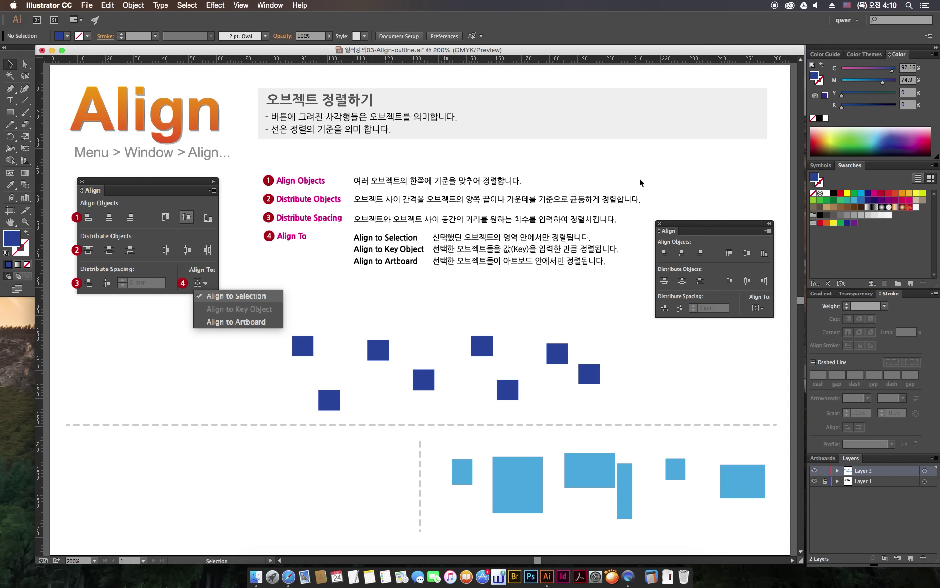
Select the eight dark-blue squares, apply Vertical Align Center and Horizontal Distribute Center, then deselect.
click(302, 346)
drag(252, 343, 642, 410)
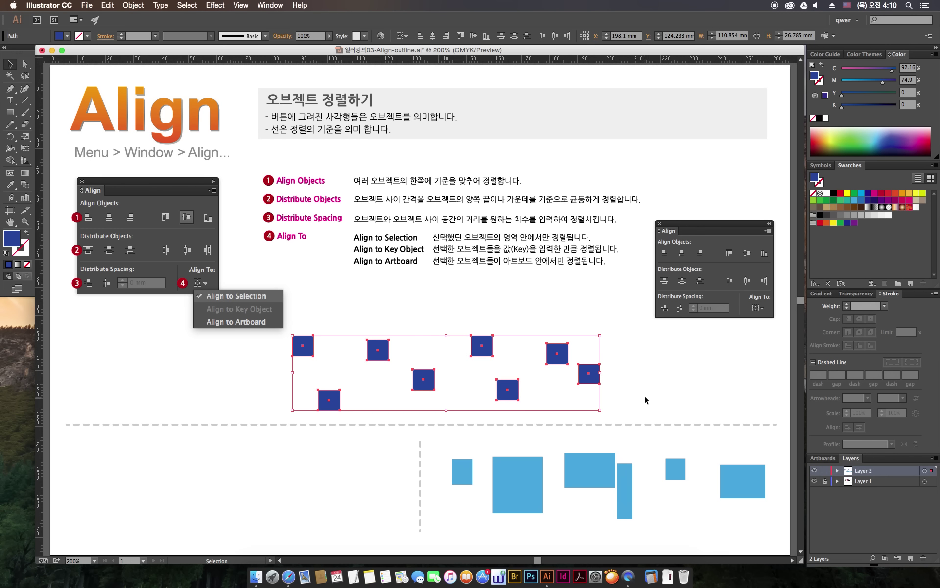
click(746, 256)
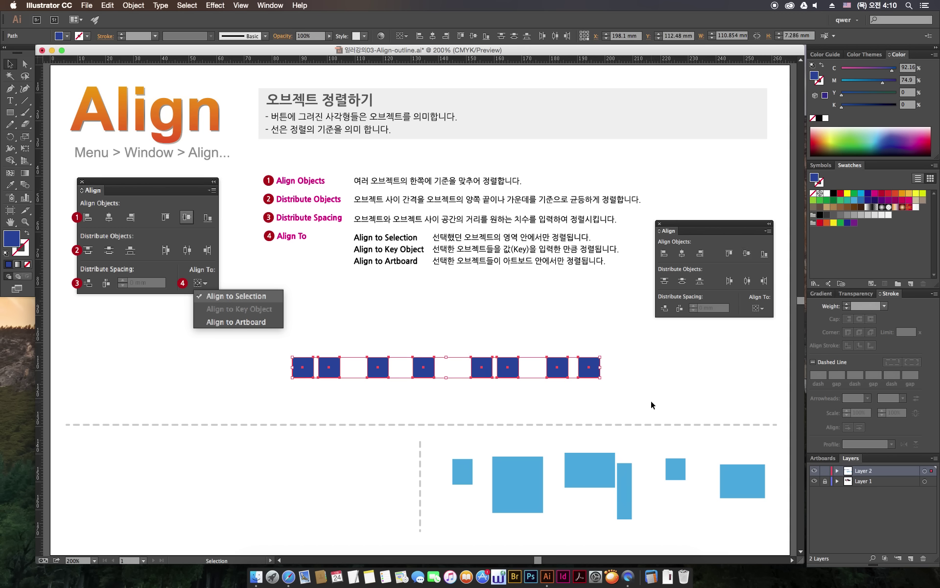
click(747, 281)
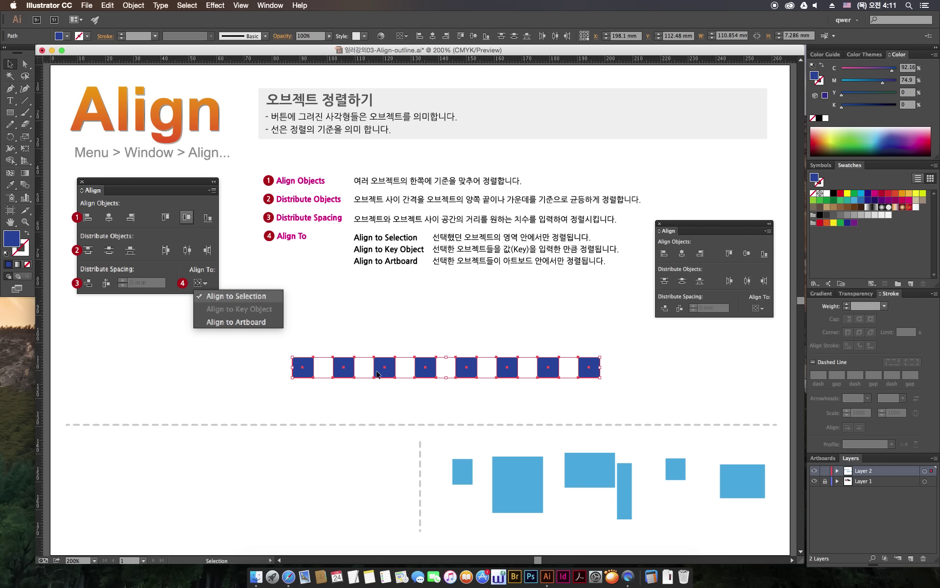
click(550, 410)
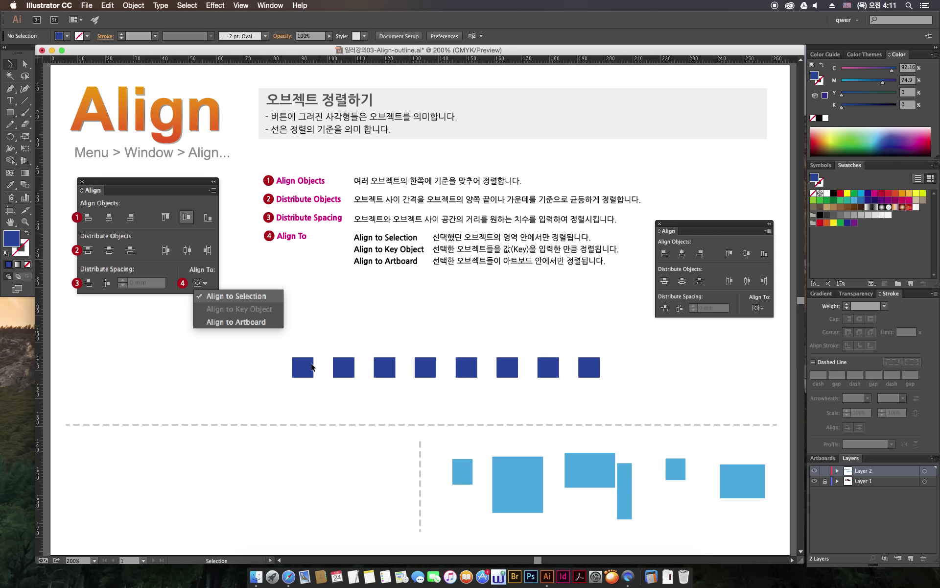
Drag the first square far left and the last square slightly right.
drag(311, 367, 162, 386)
mouse_move(589, 381)
mouse_down()
mouse_move(602, 371)
mouse_move(600, 382)
mouse_up()
click(604, 414)
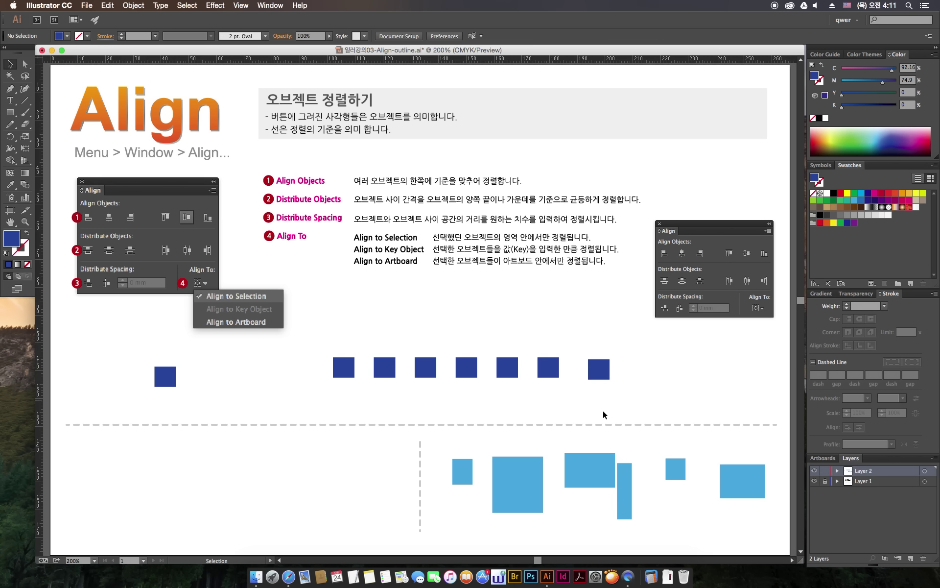
Reselect all eight squares, centre them vertically, distribute by centres, and deselect.
drag(114, 347, 677, 399)
click(751, 255)
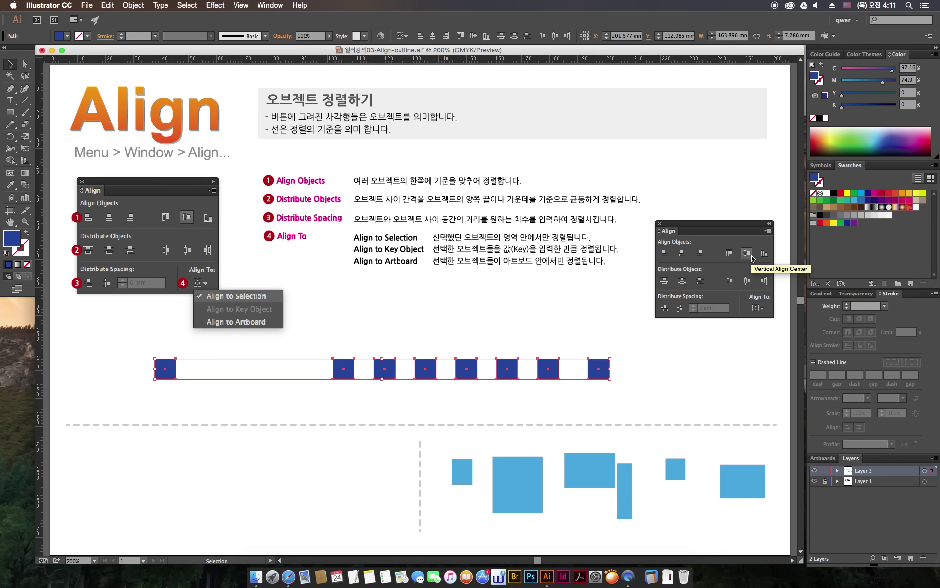
click(747, 281)
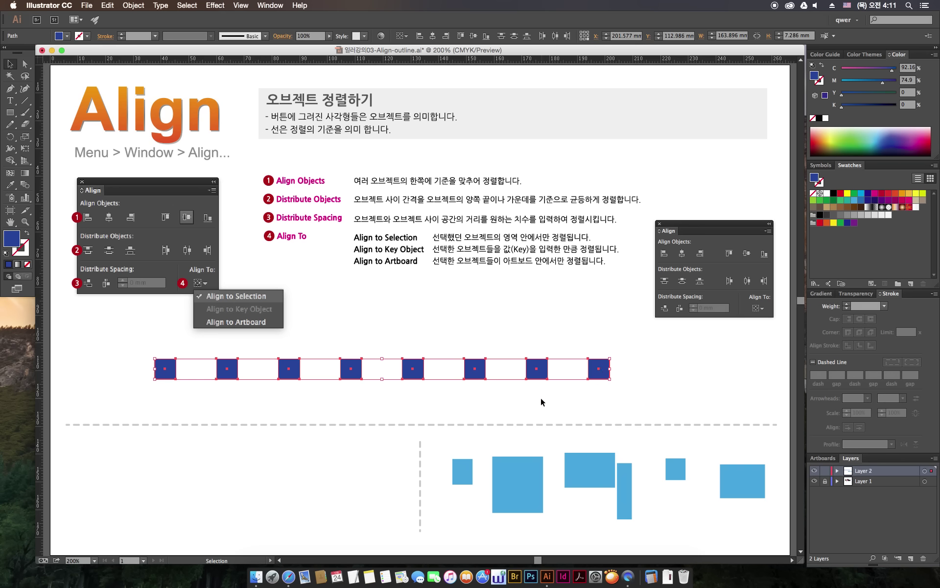
click(572, 409)
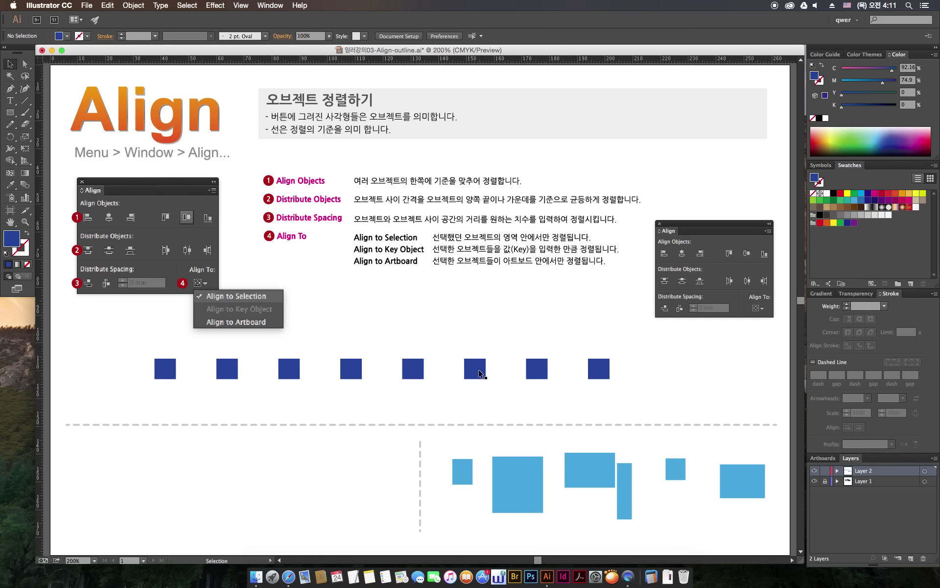
Duplicate two blue squares and move the last square further right to extend the row.
mouse_move(479, 369)
mouse_down()
mouse_move(453, 348)
mouse_move(407, 363)
mouse_up()
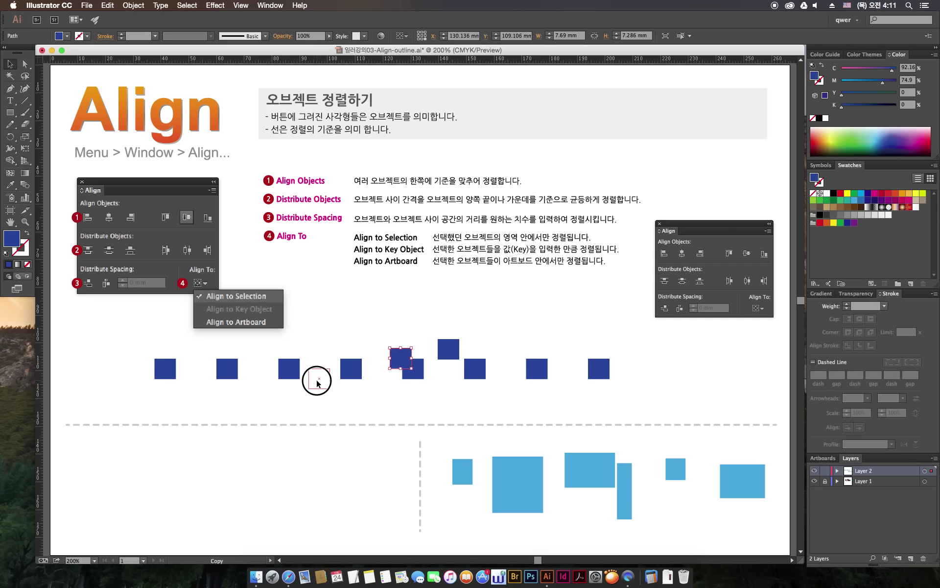
drag(402, 403, 396, 403)
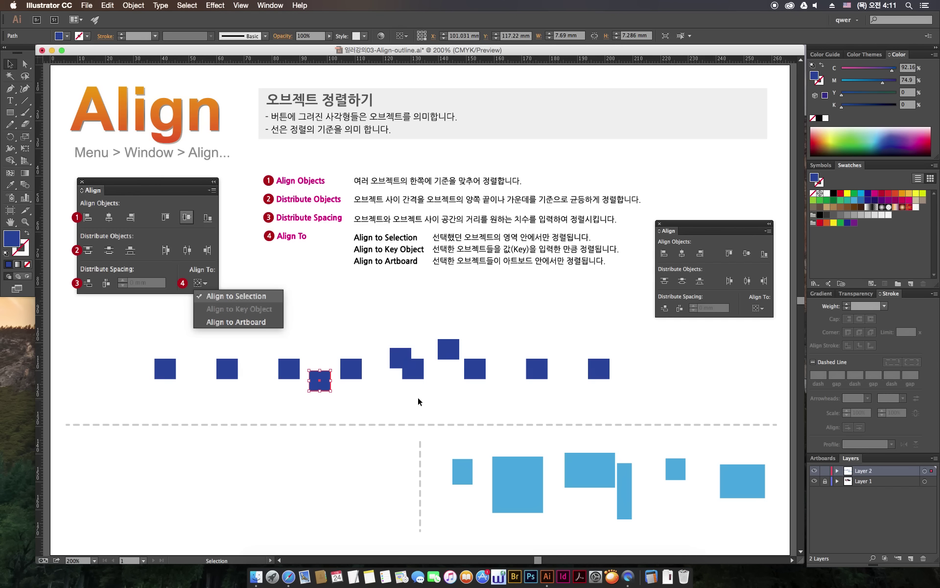
click(589, 398)
mouse_move(598, 376)
mouse_down()
mouse_move(658, 387)
mouse_move(125, 341)
mouse_up()
click(690, 412)
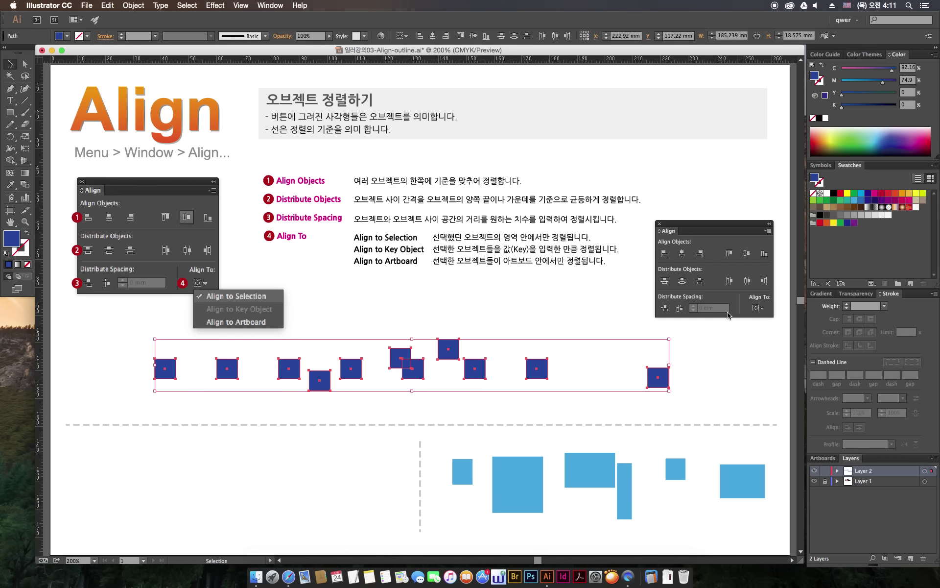
Vertically centre all eleven squares, distribute their centres evenly, then deselect.
click(745, 254)
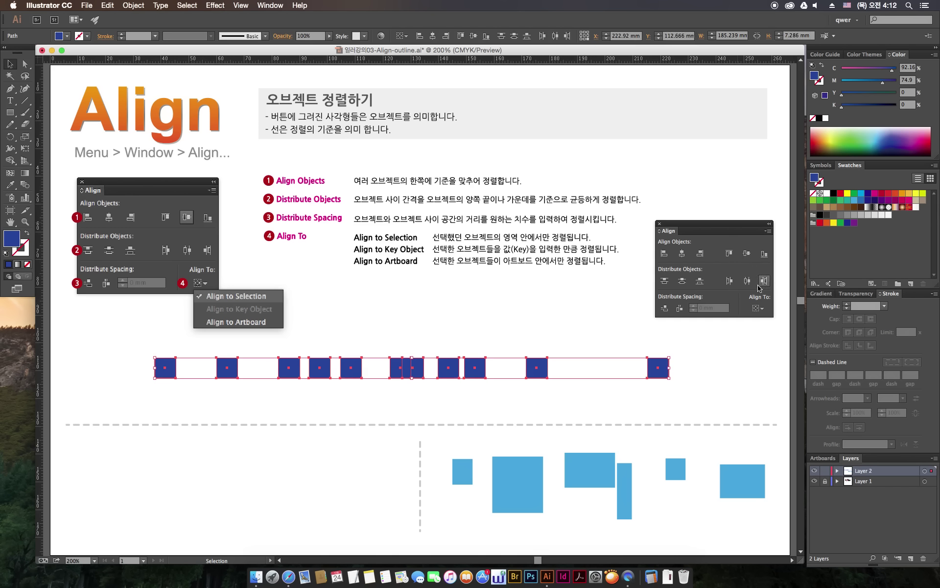
click(752, 283)
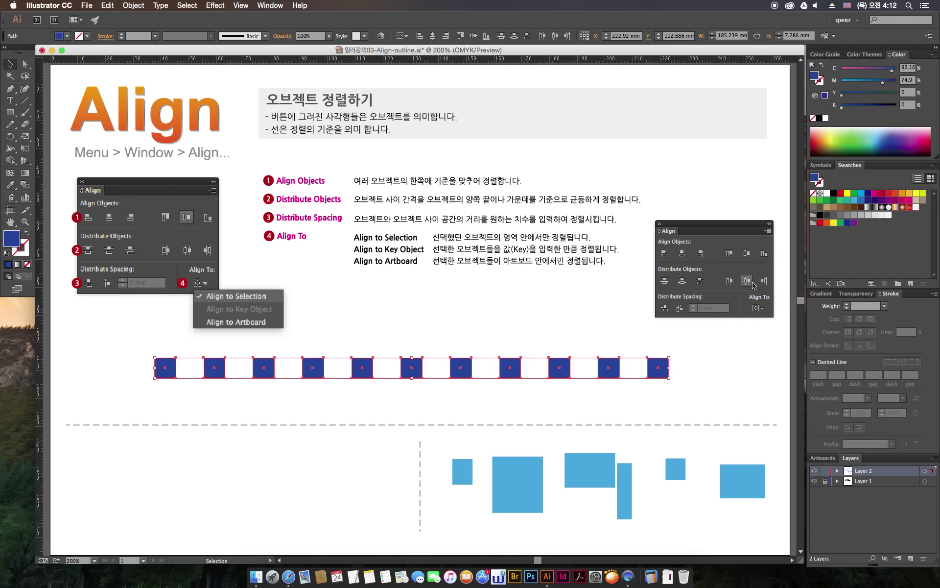
click(402, 416)
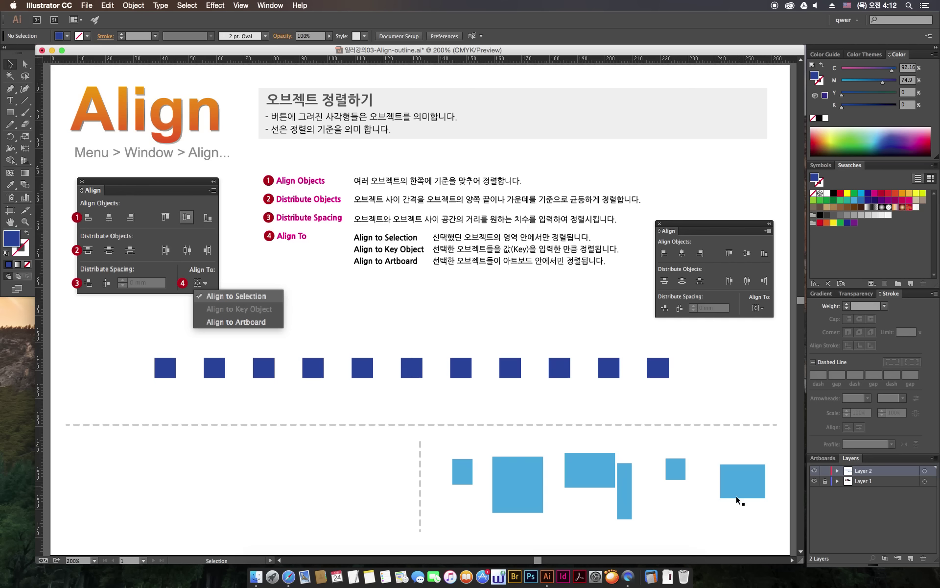
Delete the row of dark-blue squares, leaving the light-blue rectangles.
drag(706, 405, 104, 356)
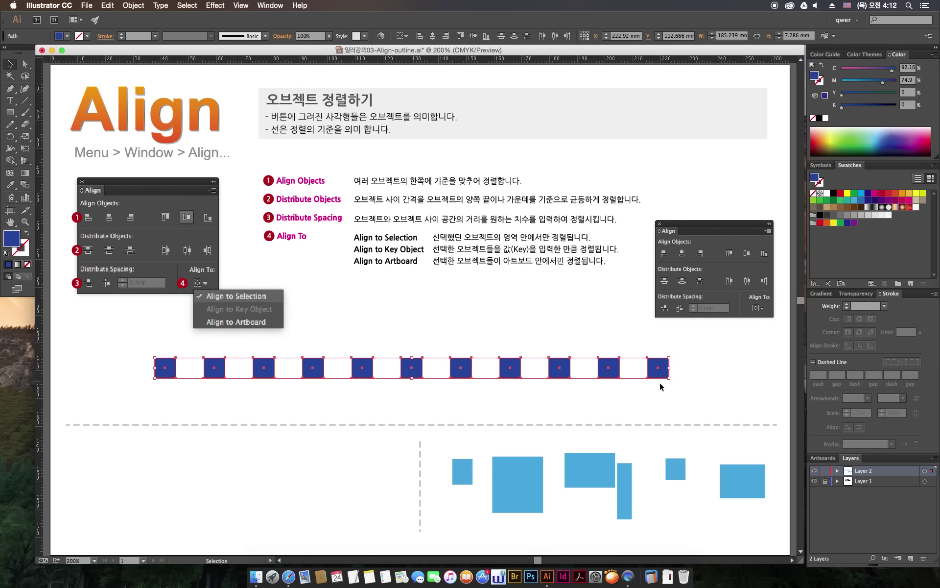
key(Delete)
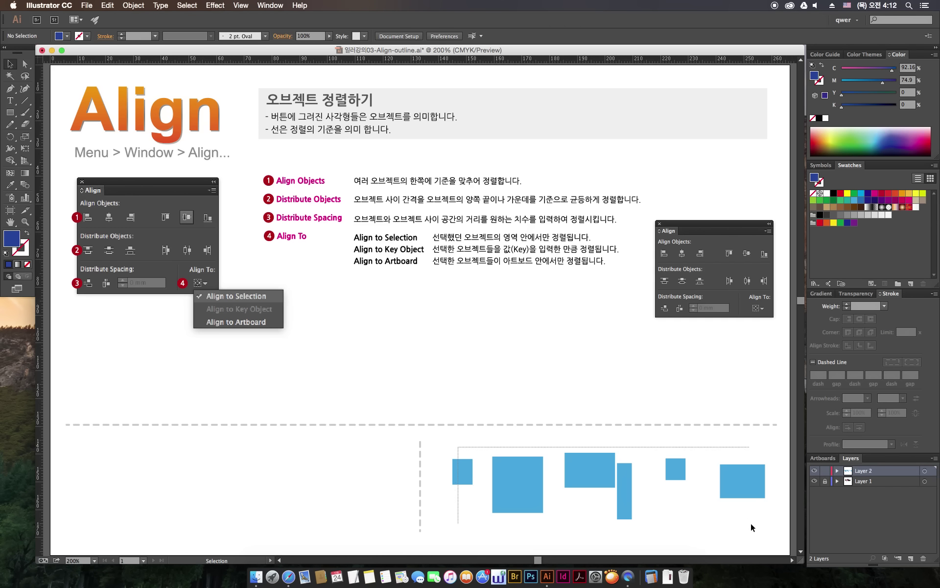
mouse_move(462, 448)
mouse_down()
mouse_move(757, 522)
mouse_move(560, 374)
mouse_up()
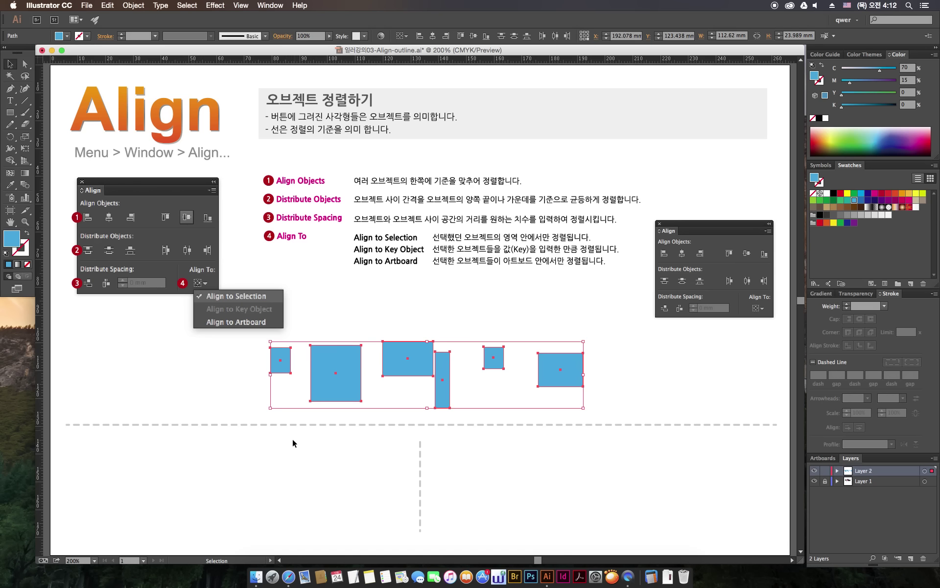
click(300, 397)
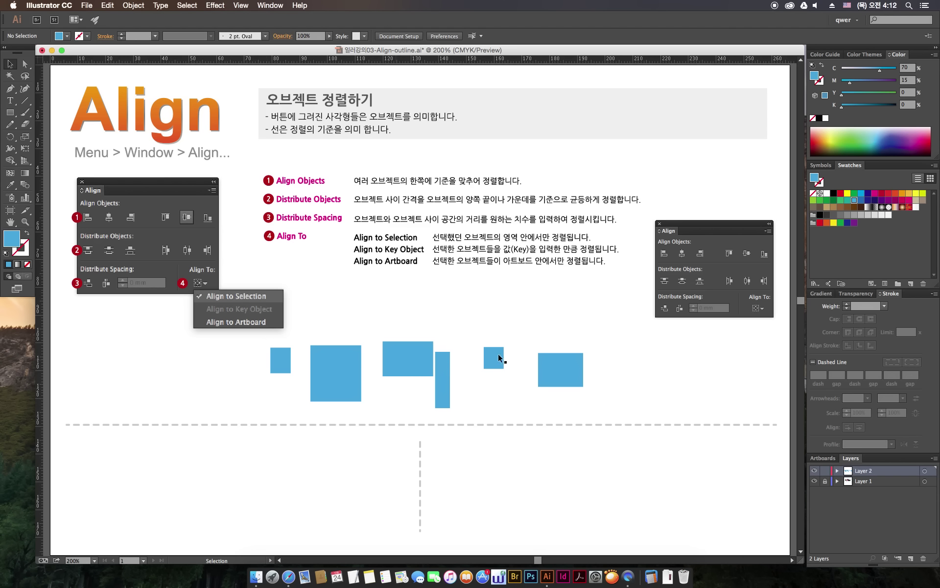
Nudge the rightmost blue rectangle right, then vertically centre and centre-distribute the whole row.
drag(563, 374, 582, 375)
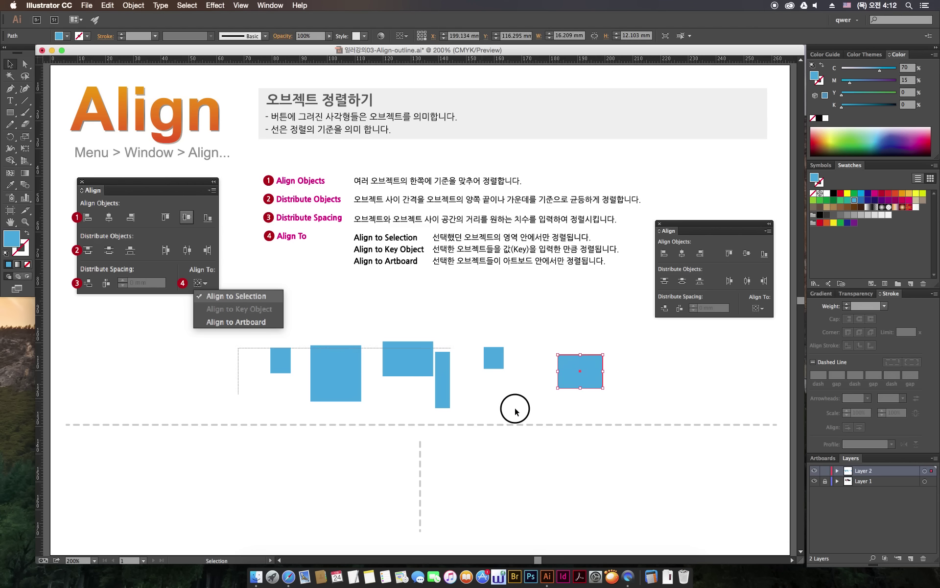
drag(238, 350, 656, 416)
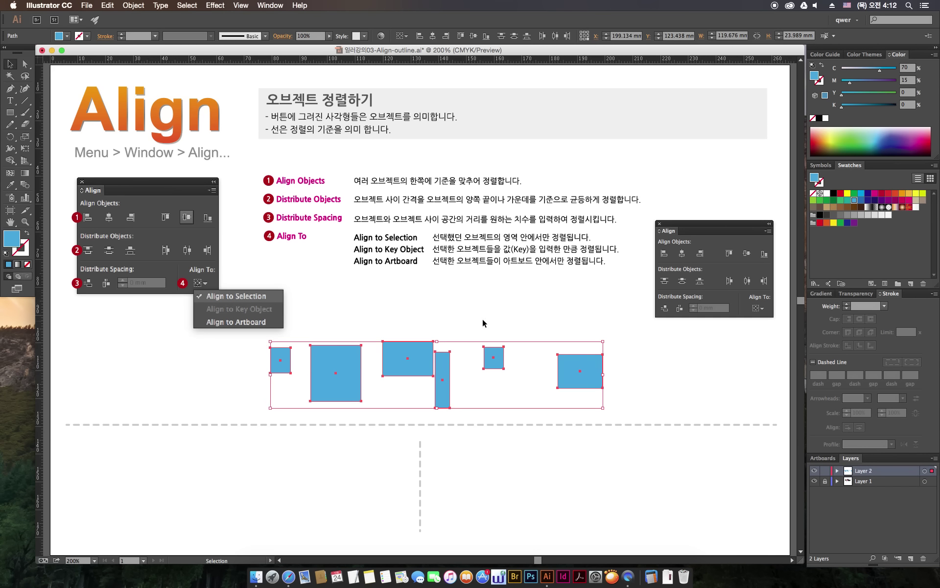
click(748, 255)
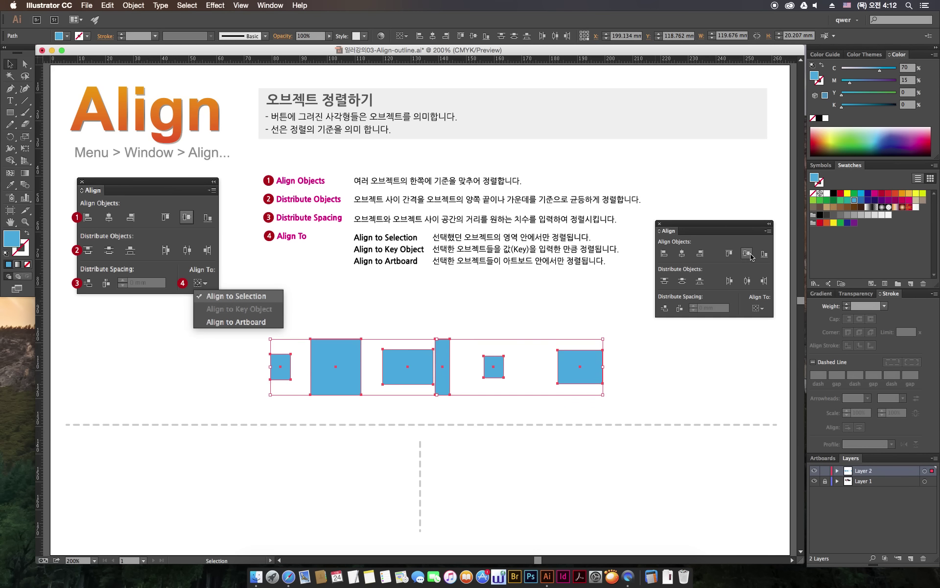
click(747, 282)
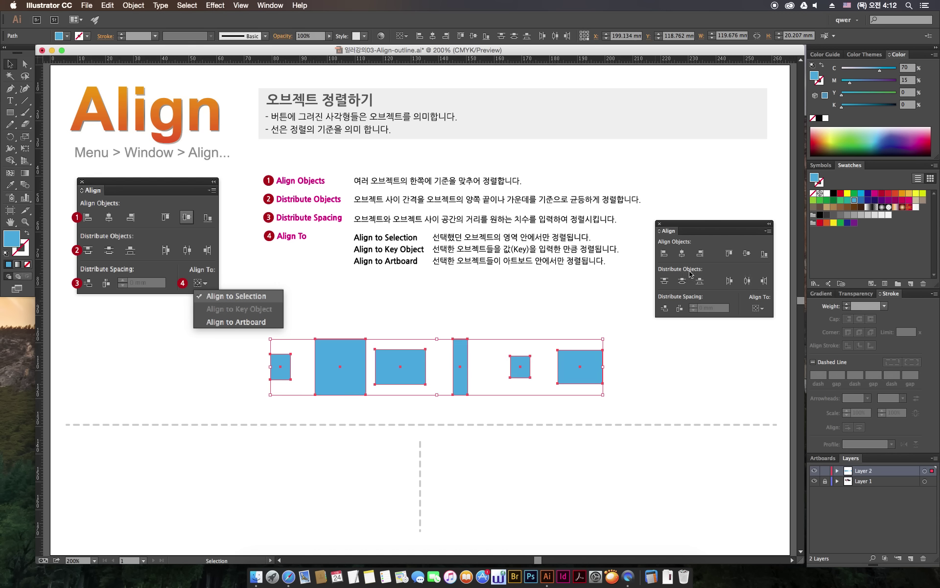
click(355, 526)
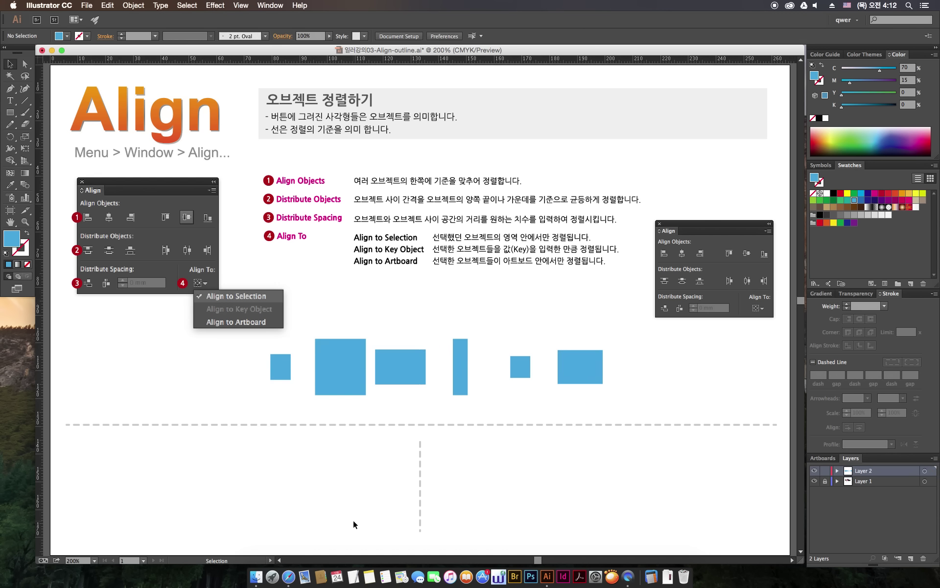
drag(640, 416, 267, 337)
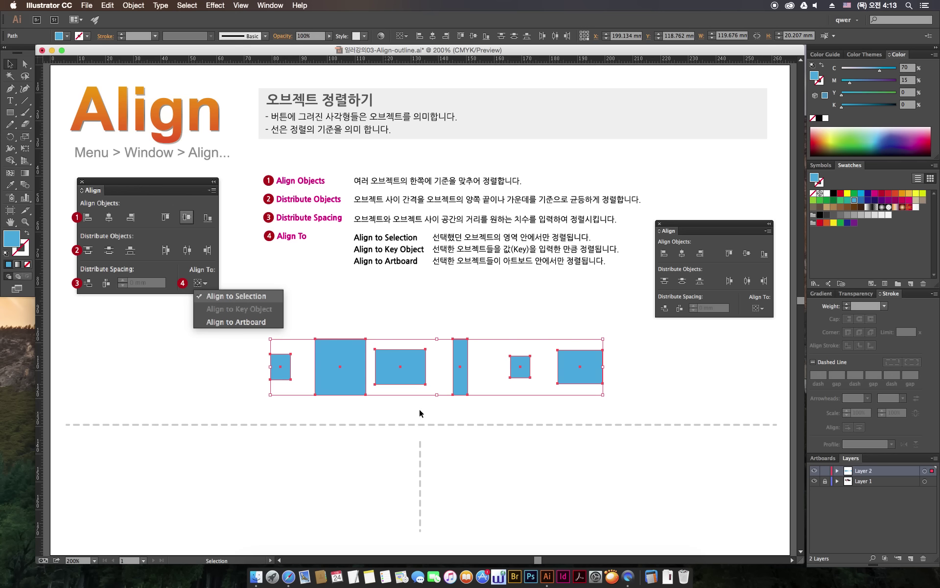
click(364, 414)
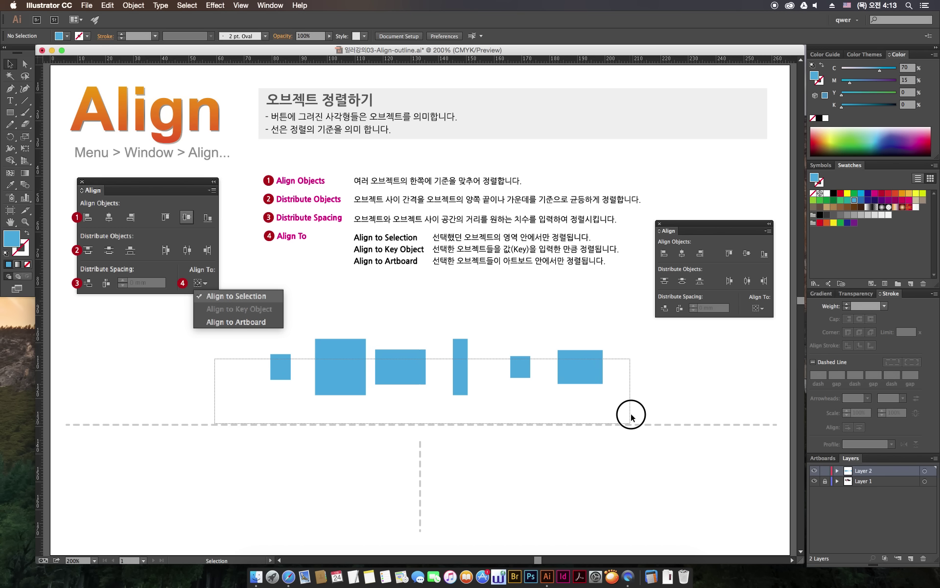
drag(215, 359, 647, 422)
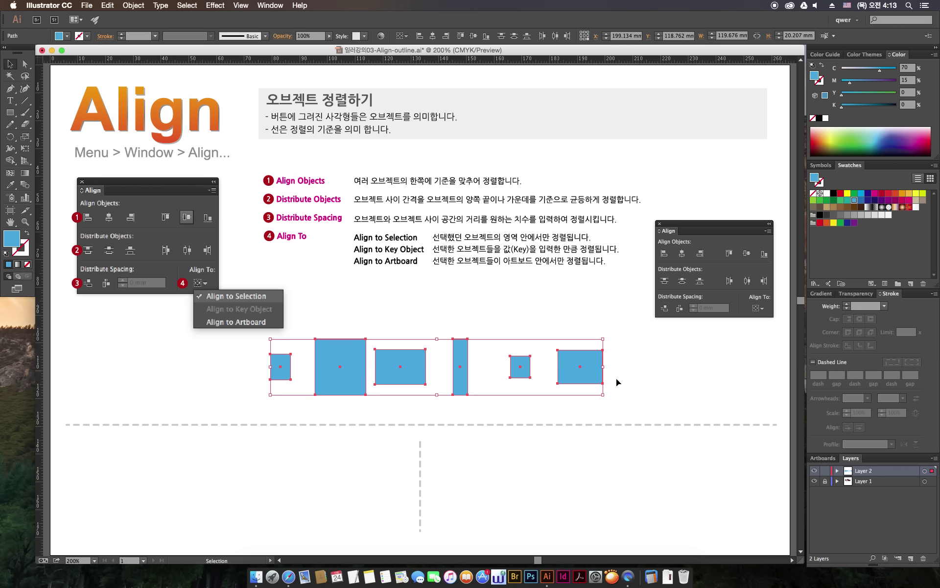
Marquee-select the six blue rectangles and show the Align To options list.
click(762, 309)
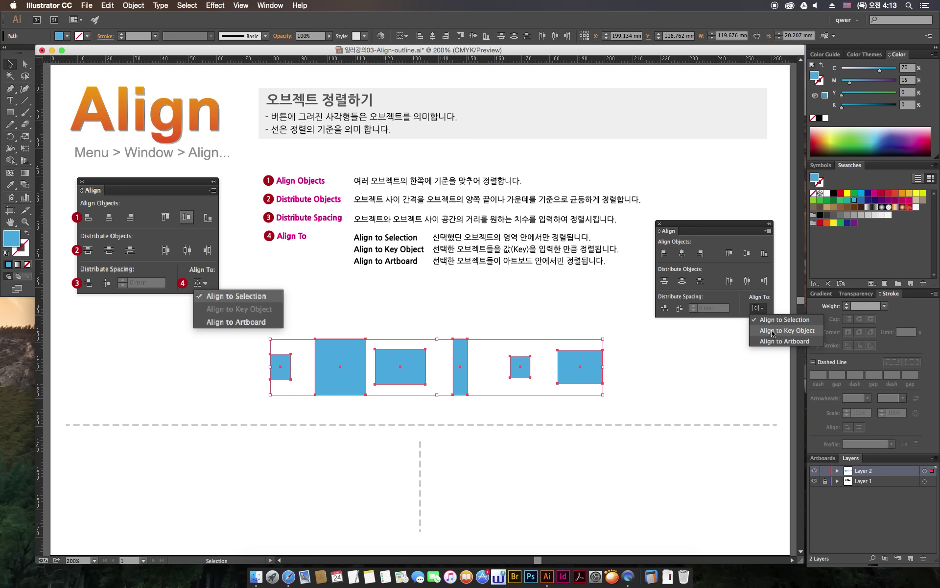
click(636, 381)
click(637, 381)
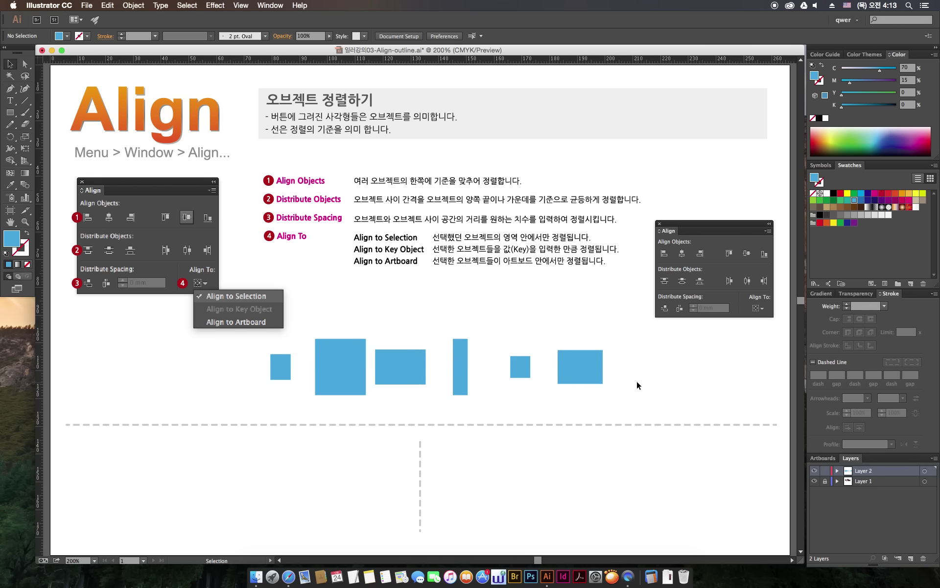
click(758, 307)
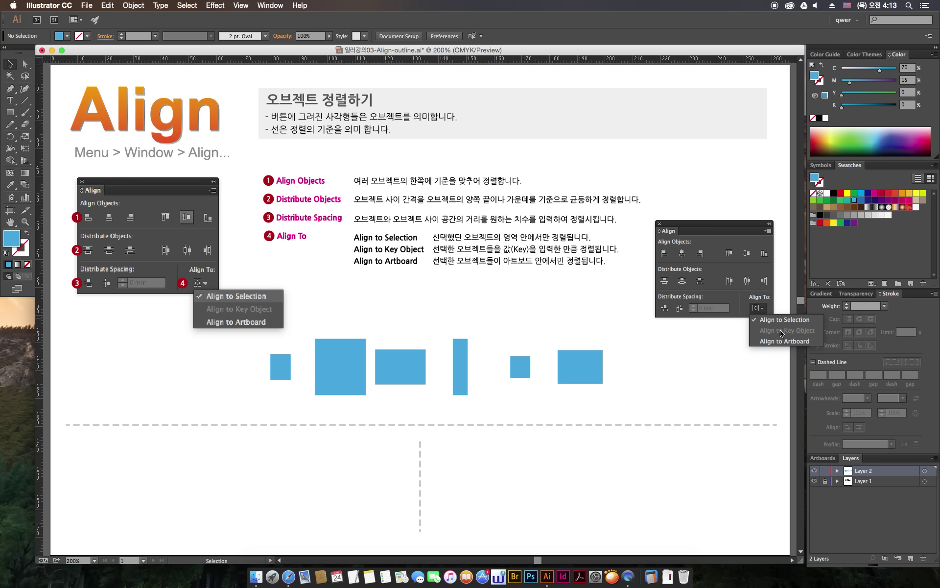
click(575, 400)
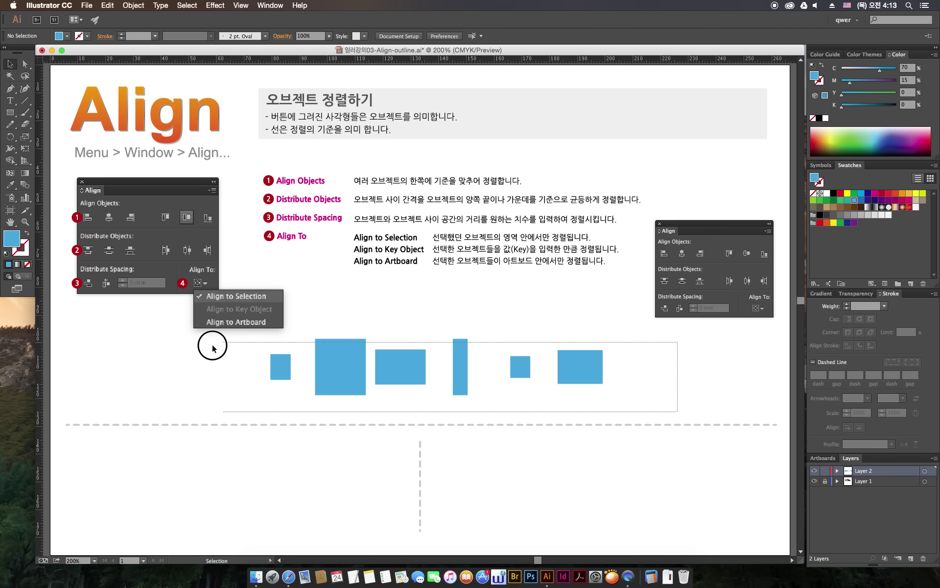
drag(671, 401, 206, 338)
click(758, 307)
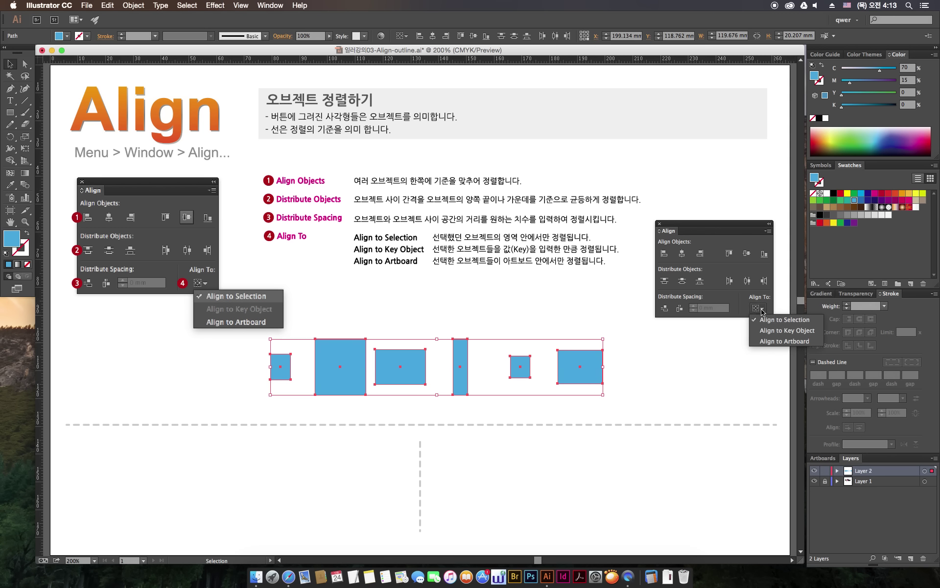
Make the rightmost rectangle the key object, distribute with 10 mm spacing, then enter a new spacing value.
click(785, 331)
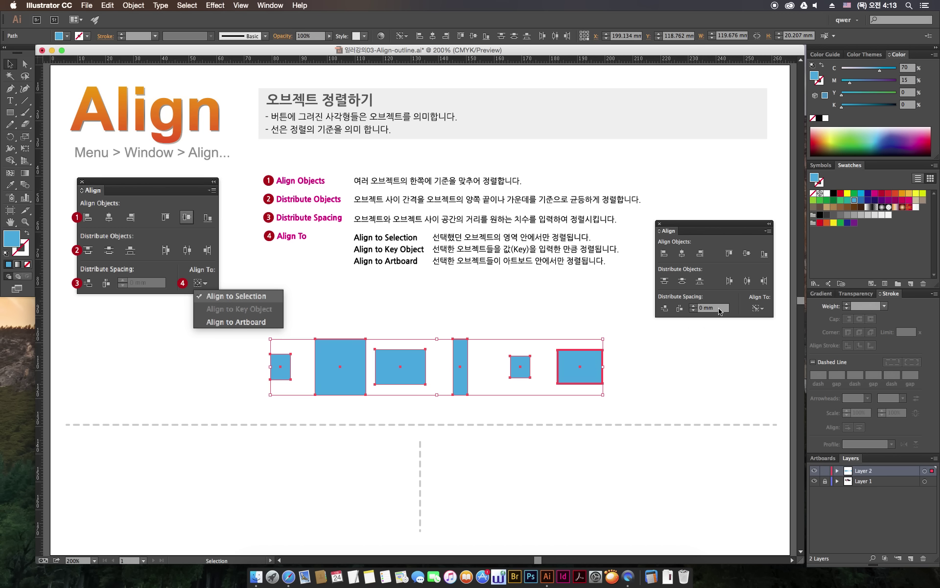
click(694, 305)
click(693, 306)
text(10)
click(679, 308)
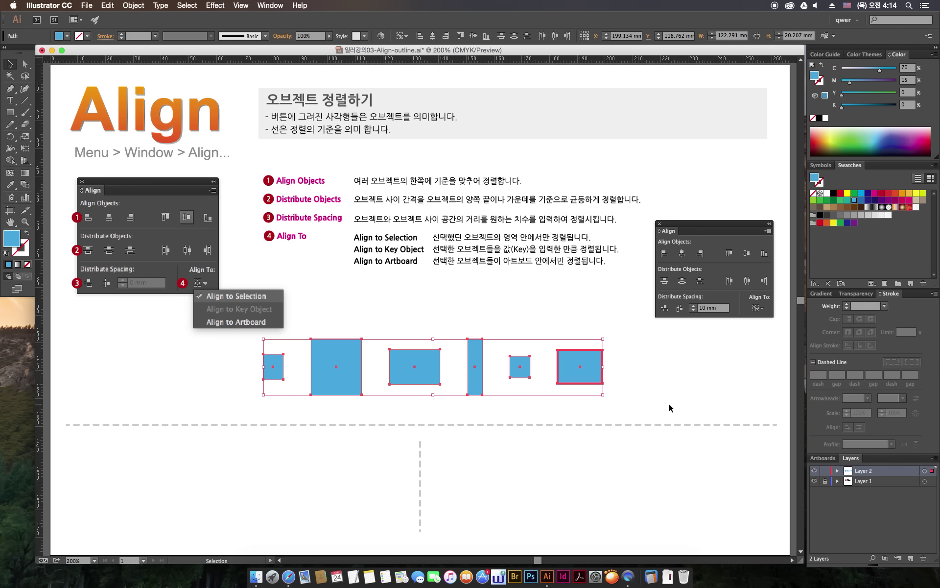
click(720, 308)
text(15)
Distribute the rectangles with 15 mm spacing, then with 10 mm spacing.
click(679, 309)
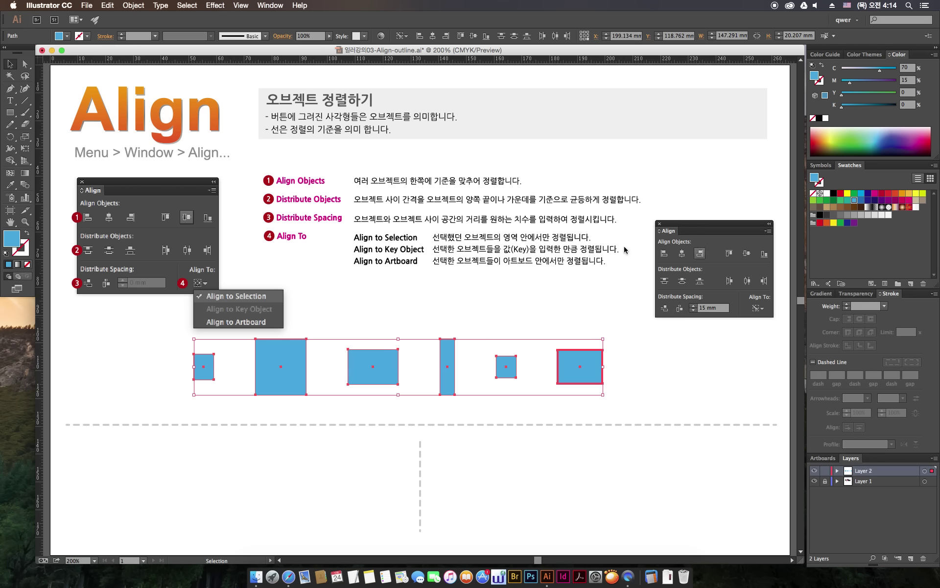
click(692, 311)
click(692, 311)
click(693, 311)
click(693, 311)
click(693, 311)
click(693, 305)
click(680, 307)
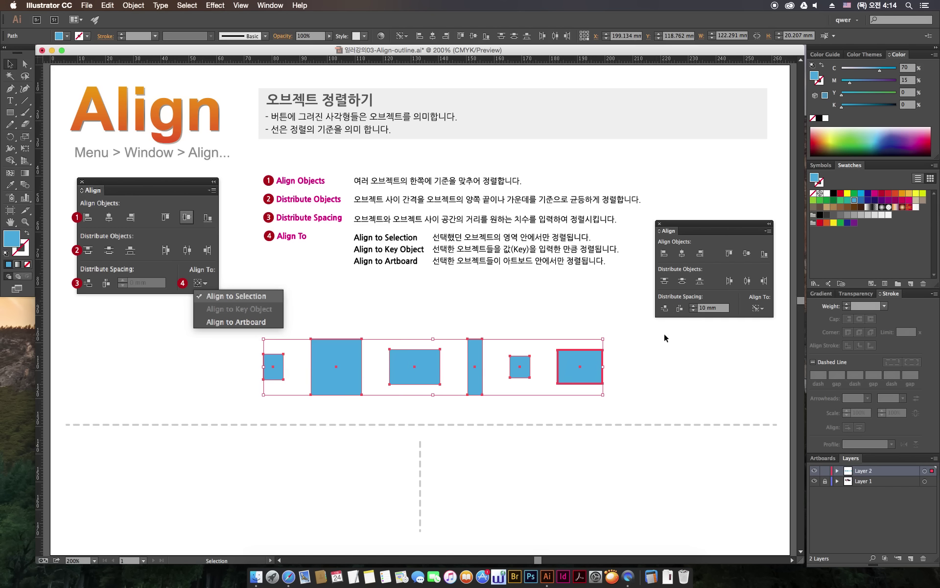
Space the rectangles 4 mm apart and make the third rectangle the key object.
double_click(701, 308)
text(4)
click(681, 308)
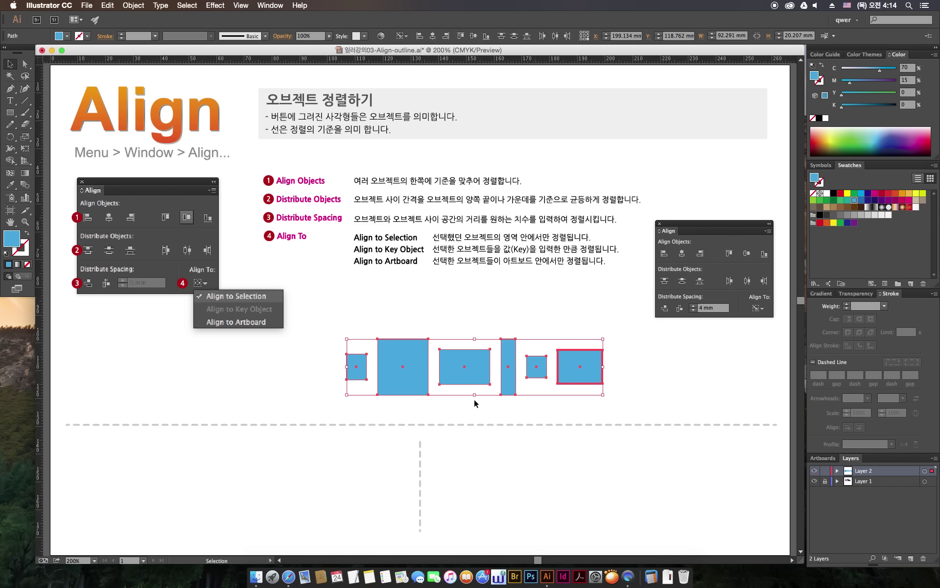
click(476, 369)
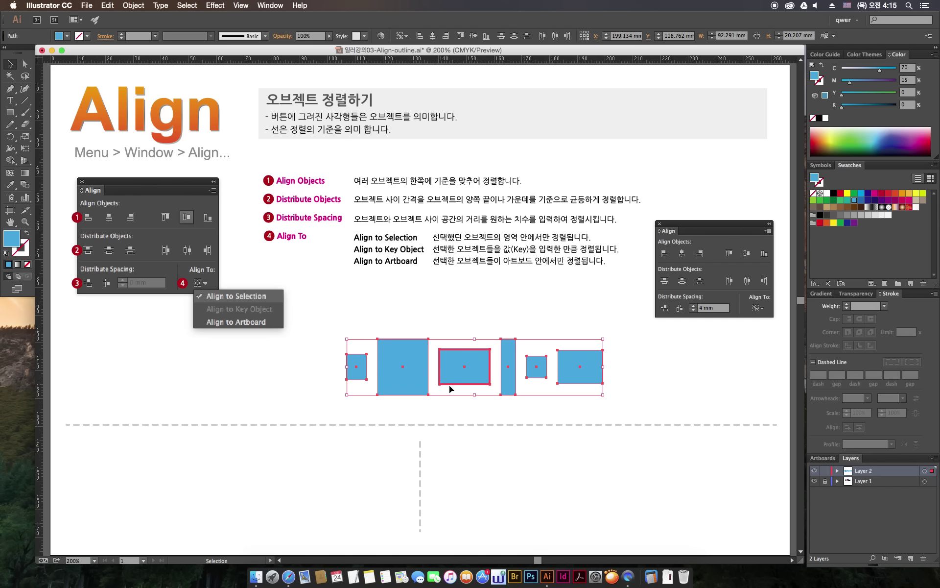
Distribute the rectangles with 10 mm gaps around the key third rectangle, then deselect.
click(694, 306)
click(694, 306)
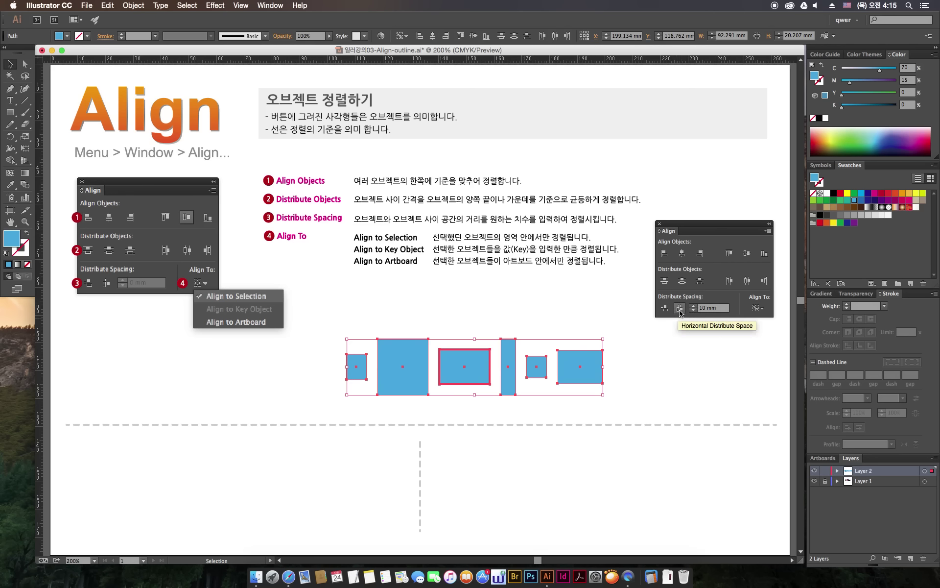
click(679, 308)
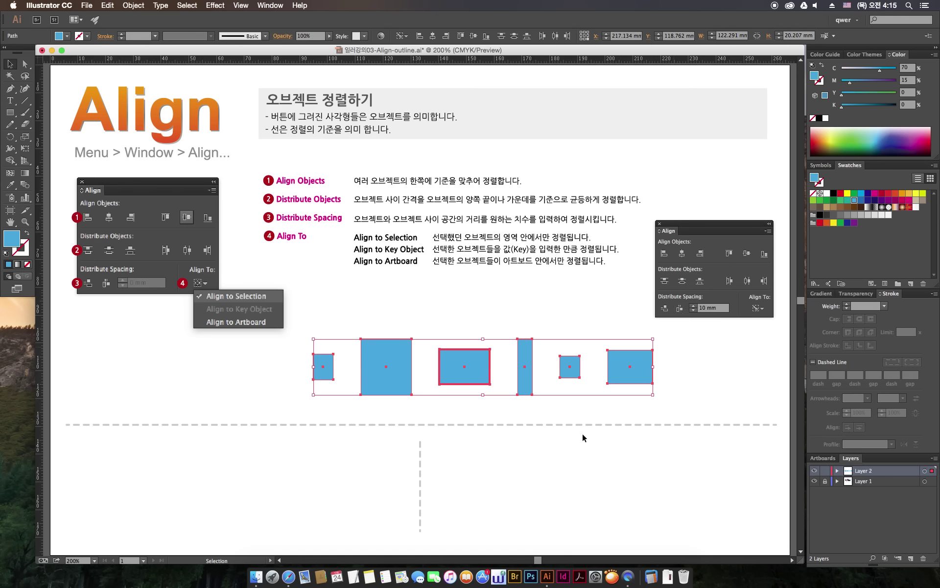
click(513, 470)
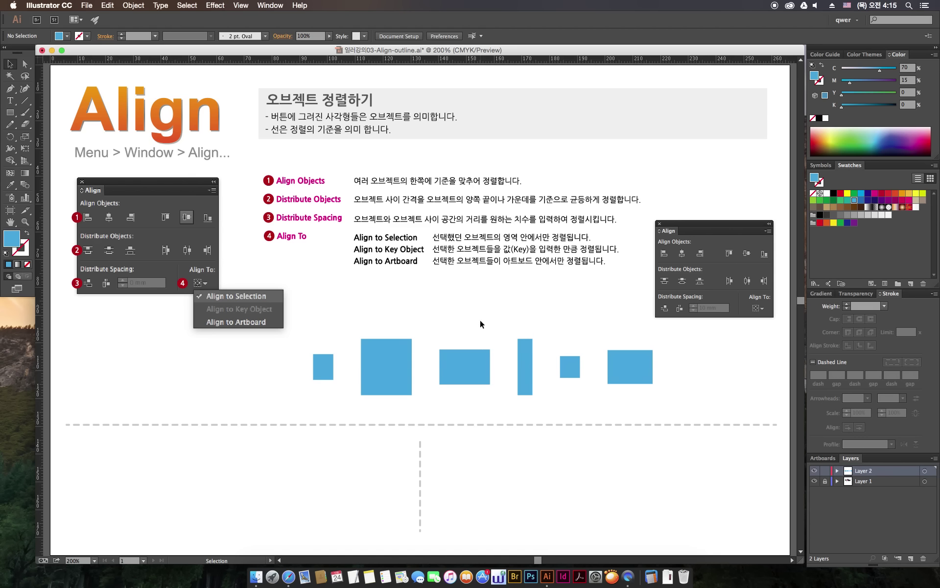
click(764, 305)
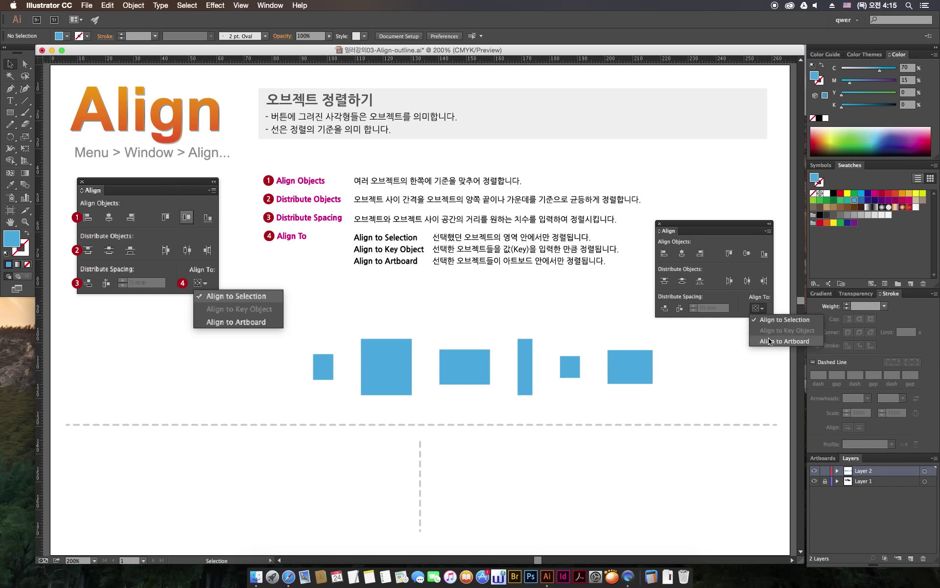
click(493, 484)
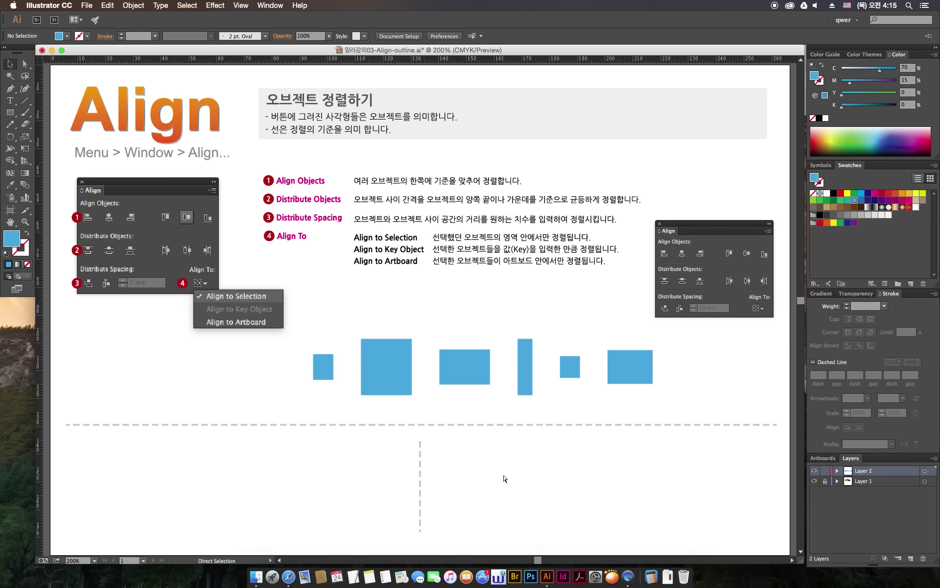
key(super+minus)
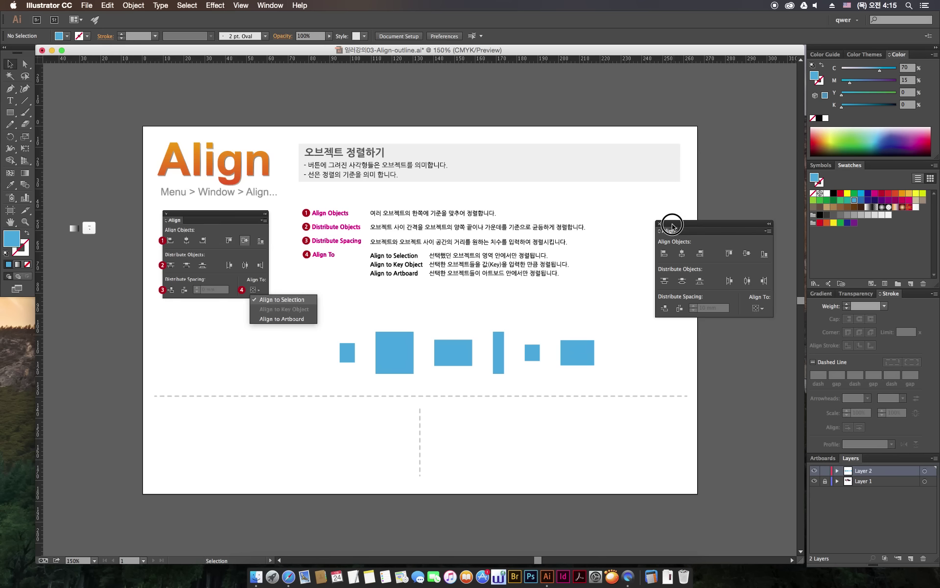
drag(670, 223, 686, 250)
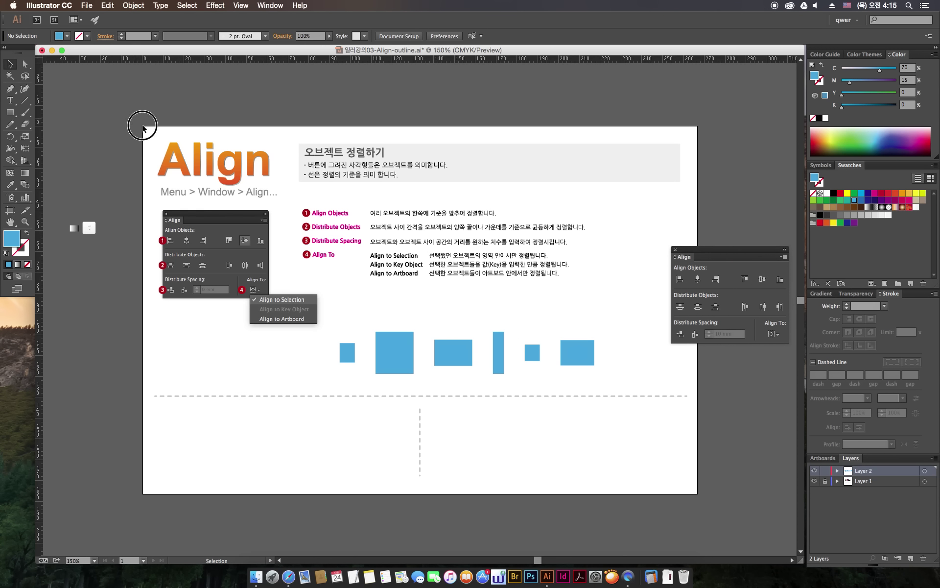
drag(142, 127, 704, 511)
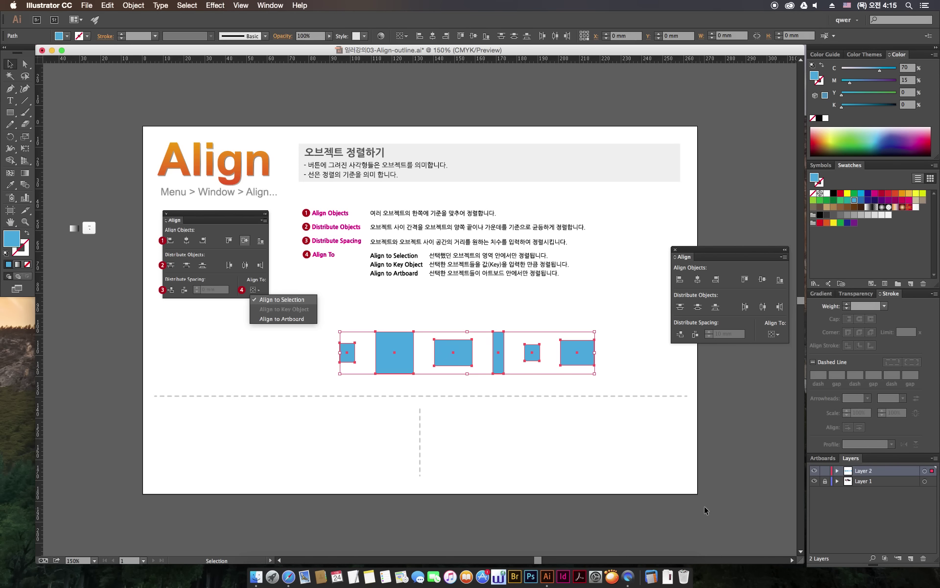
click(717, 512)
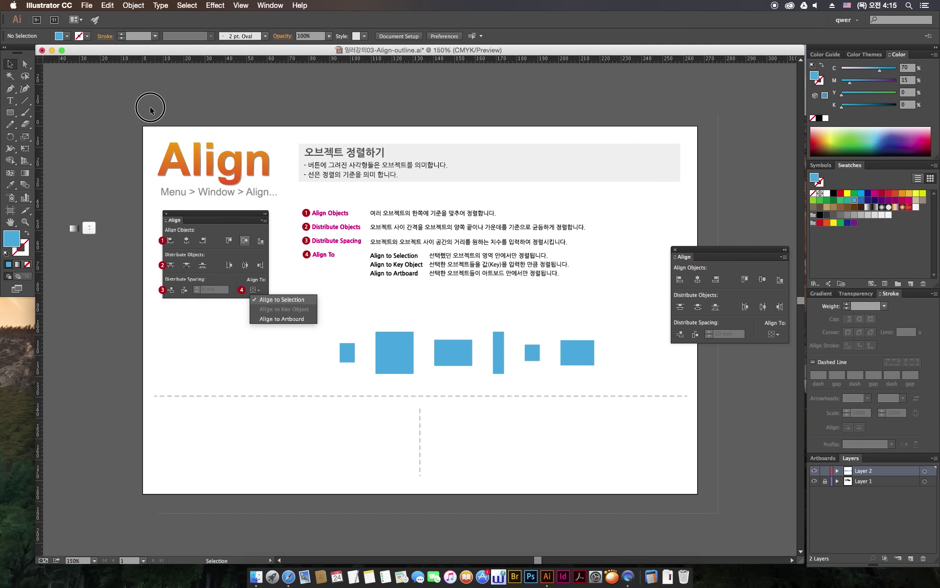
key(super+a)
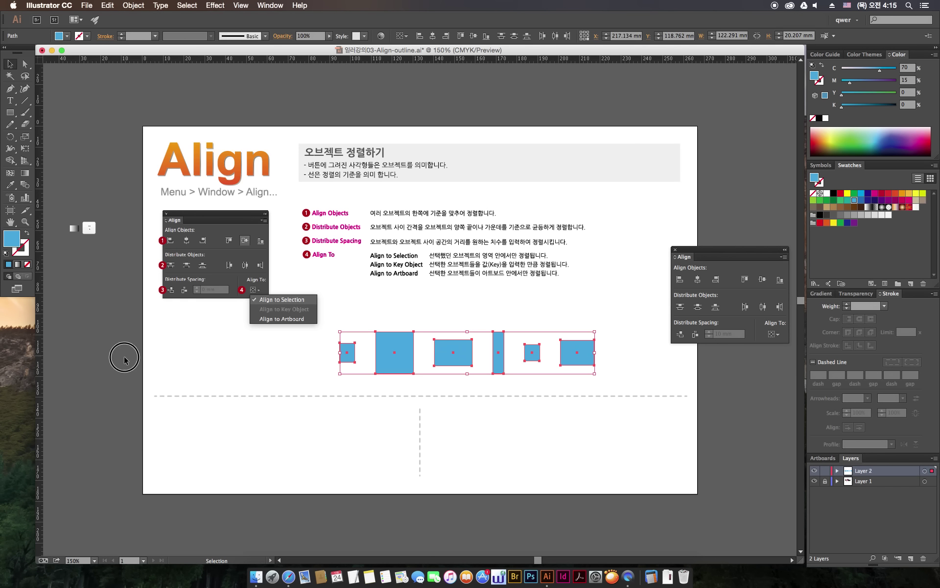
Select the blue rectangle row and set alignment relative to the artboard.
click(123, 359)
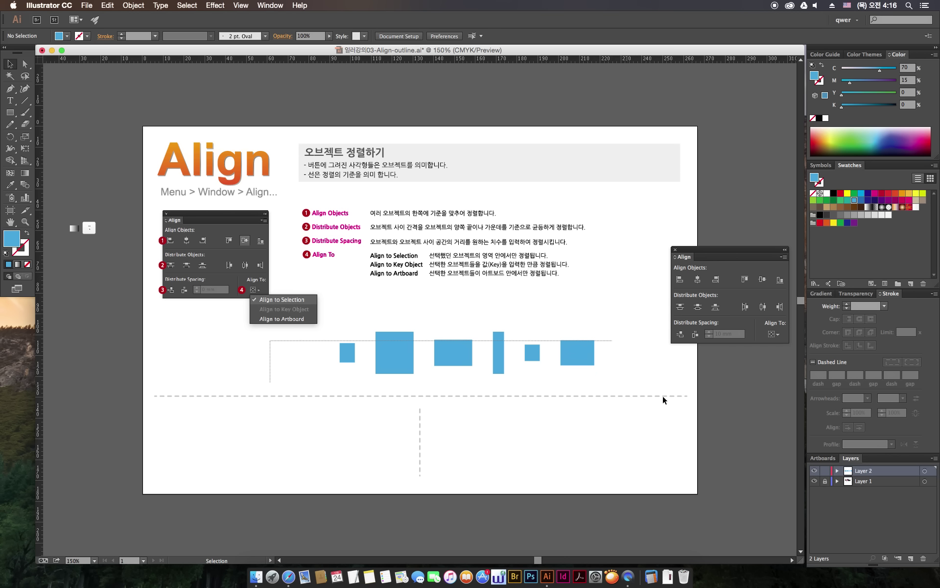
drag(269, 342, 663, 396)
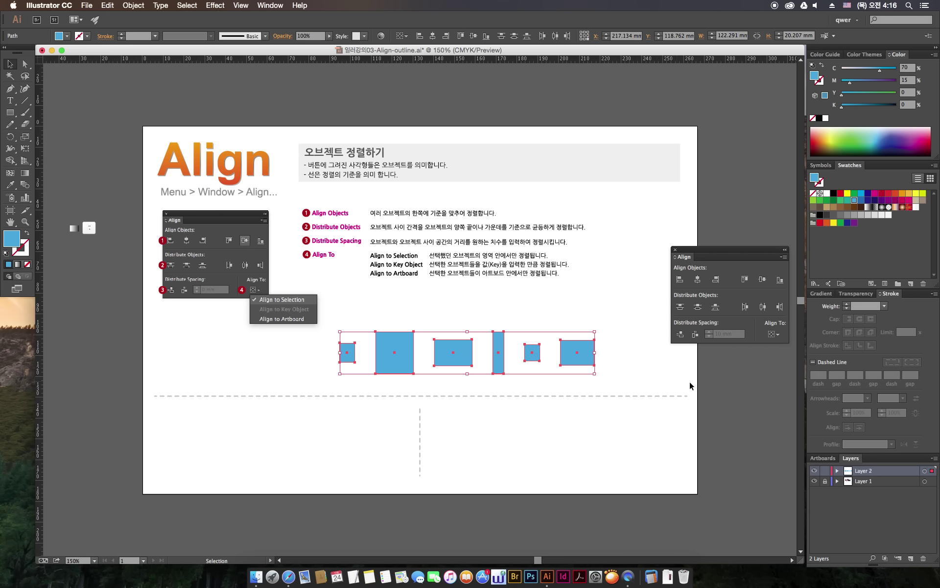
click(773, 334)
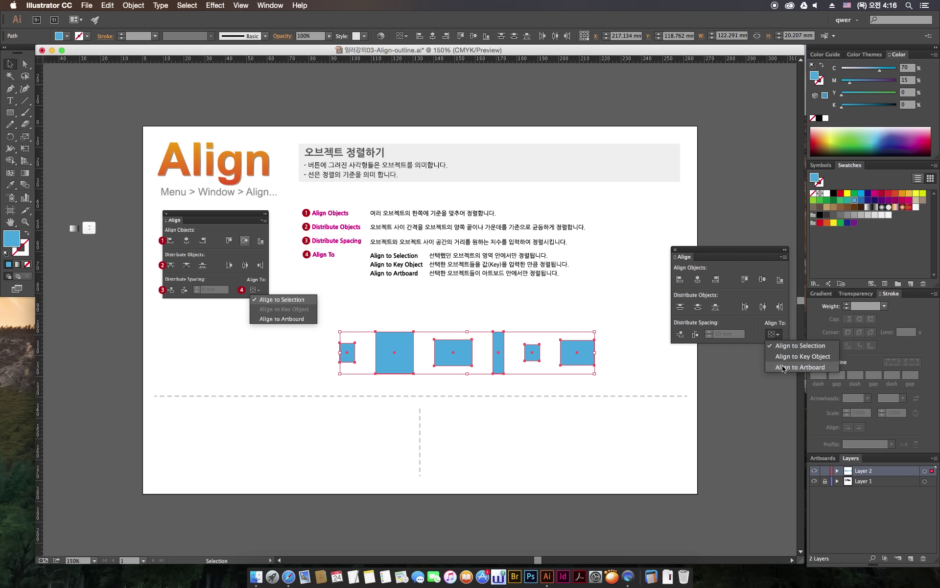
click(782, 368)
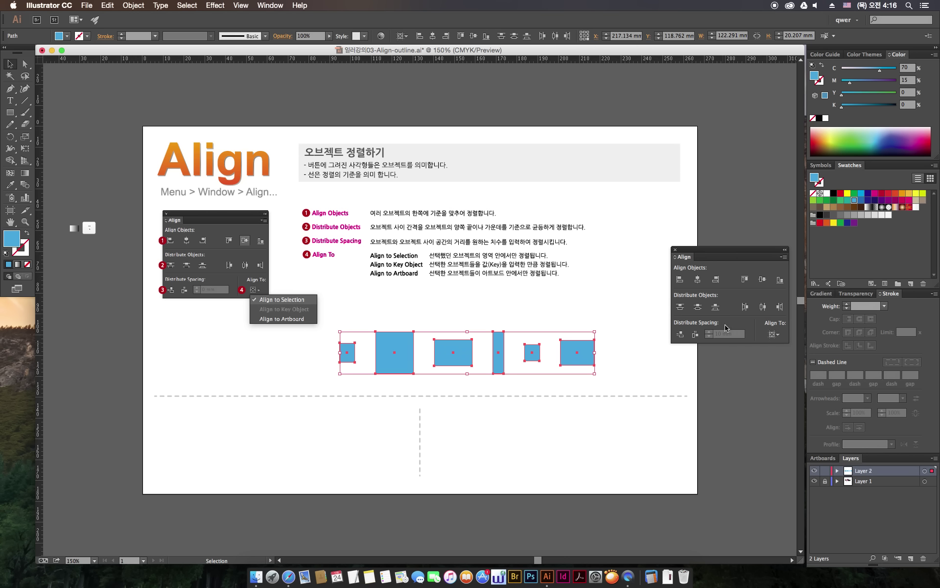
Move the row lower right, undo a trial distribution, and copy it above the dashed line.
mouse_move(580, 352)
mouse_down()
mouse_move(702, 433)
mouse_move(605, 456)
mouse_up()
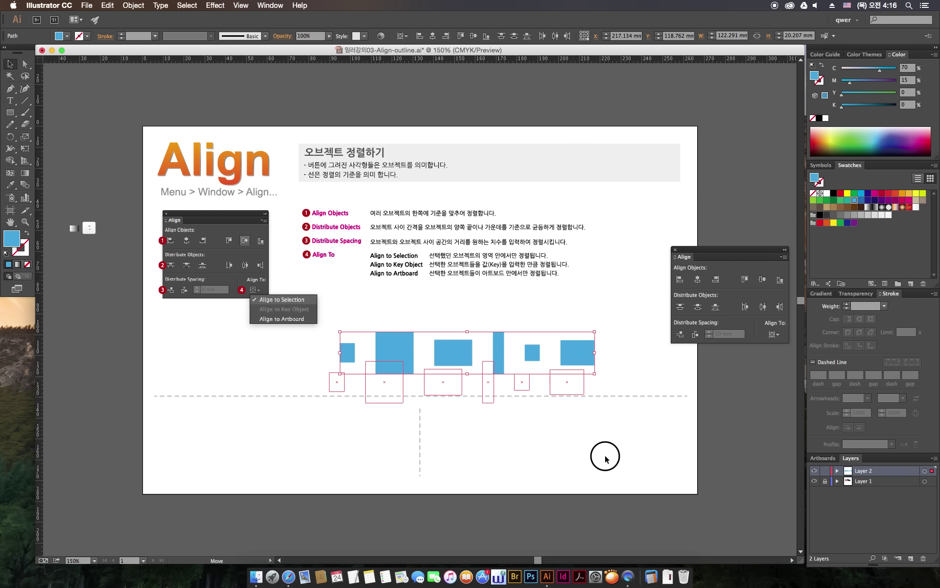
drag(606, 456, 717, 443)
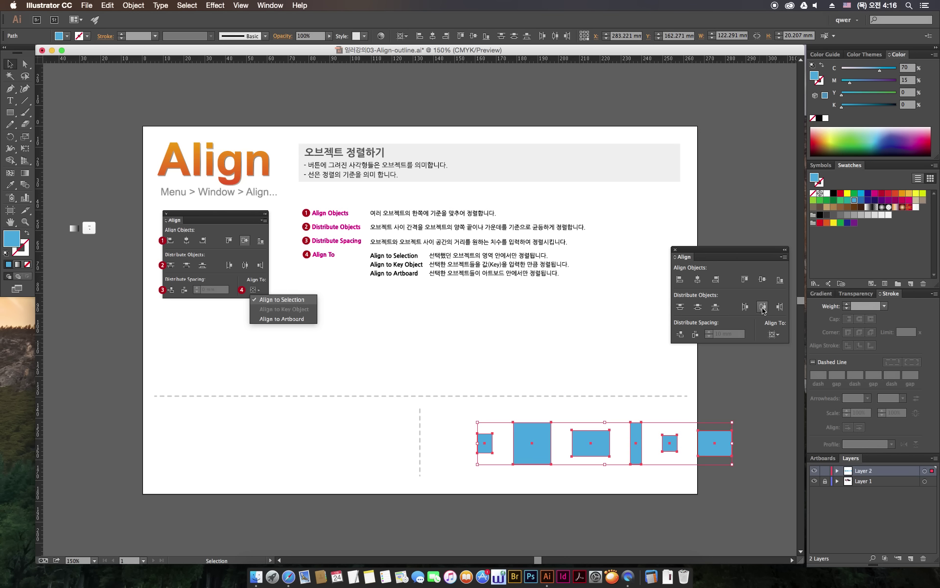
click(762, 306)
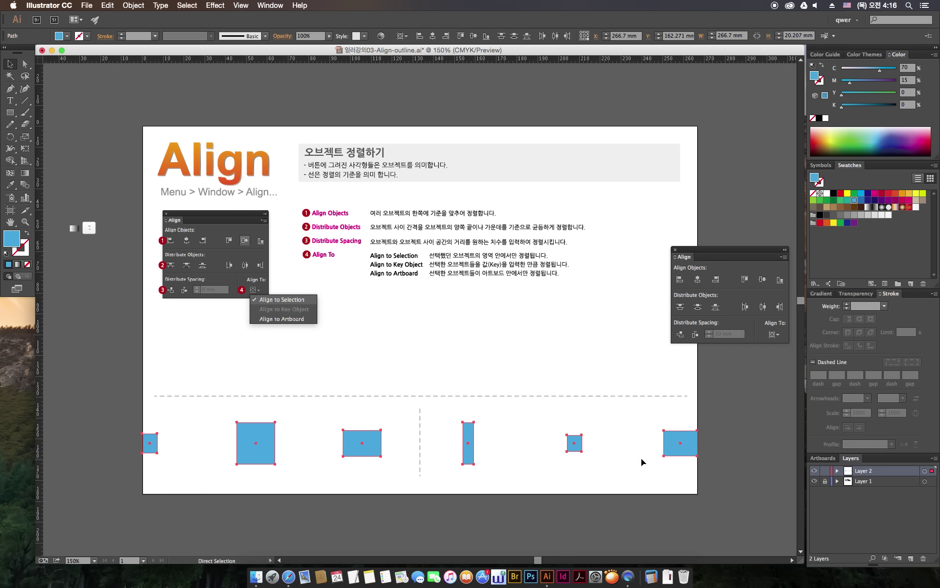
key(cmd+z)
drag(718, 443, 541, 355)
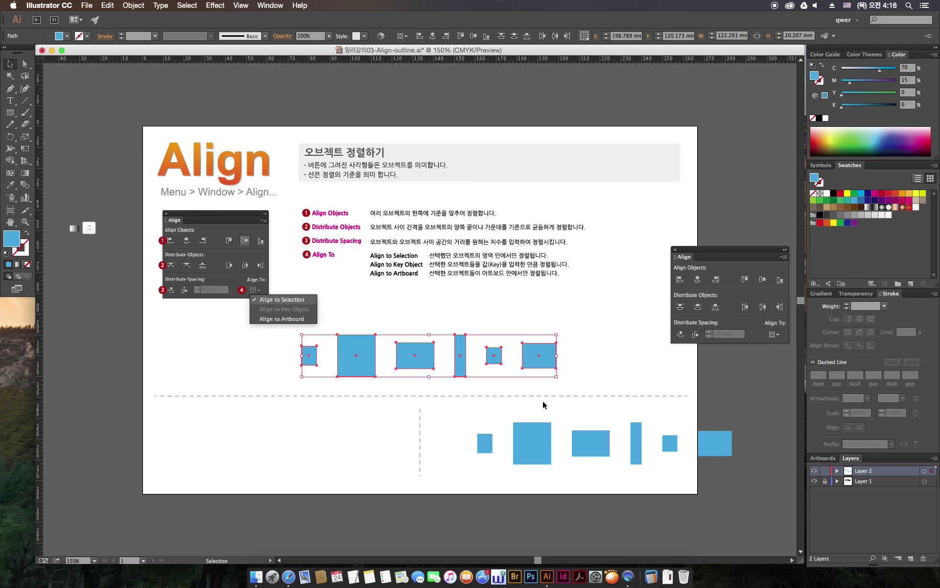
Fill the copied row yellow, select all rectangles, and keep alignment set to Artboard.
click(918, 196)
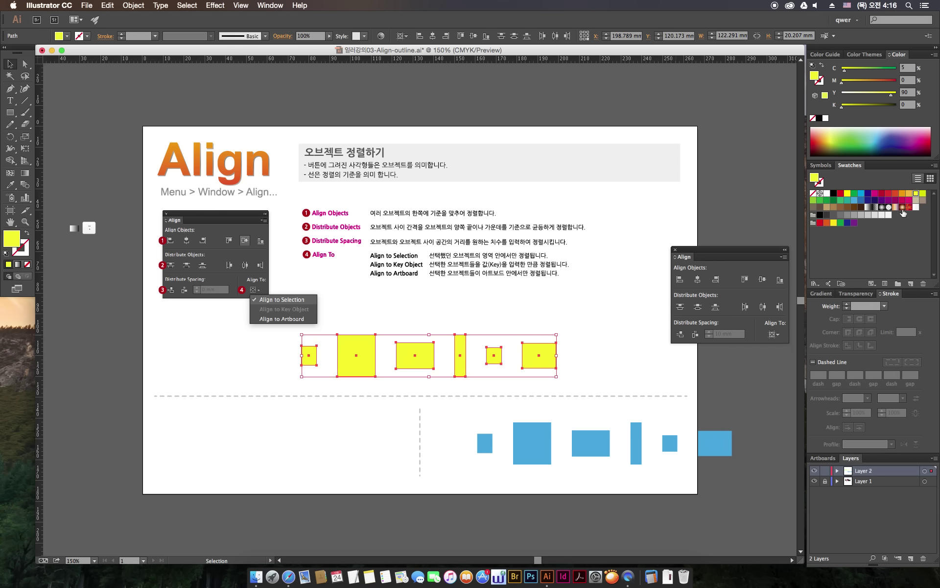
click(711, 466)
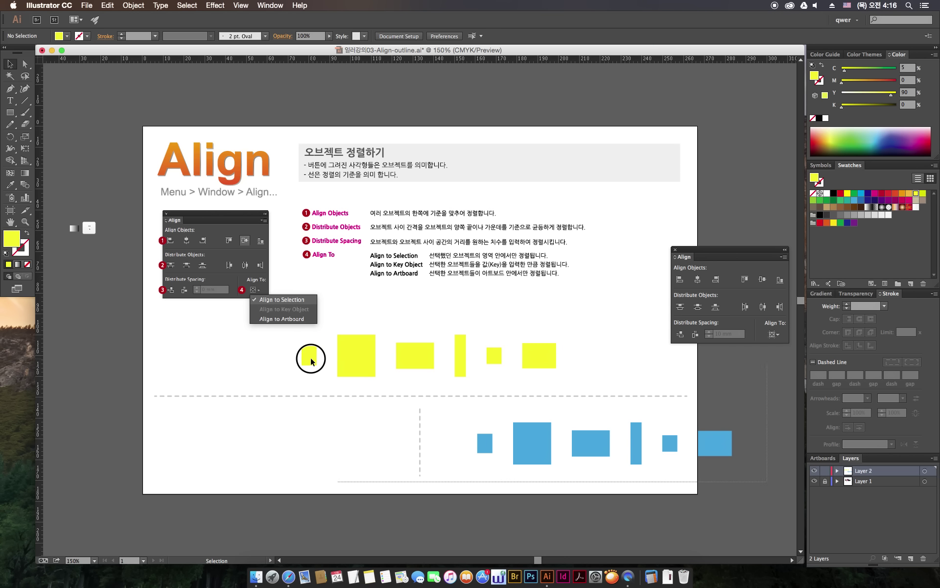
drag(711, 466, 275, 361)
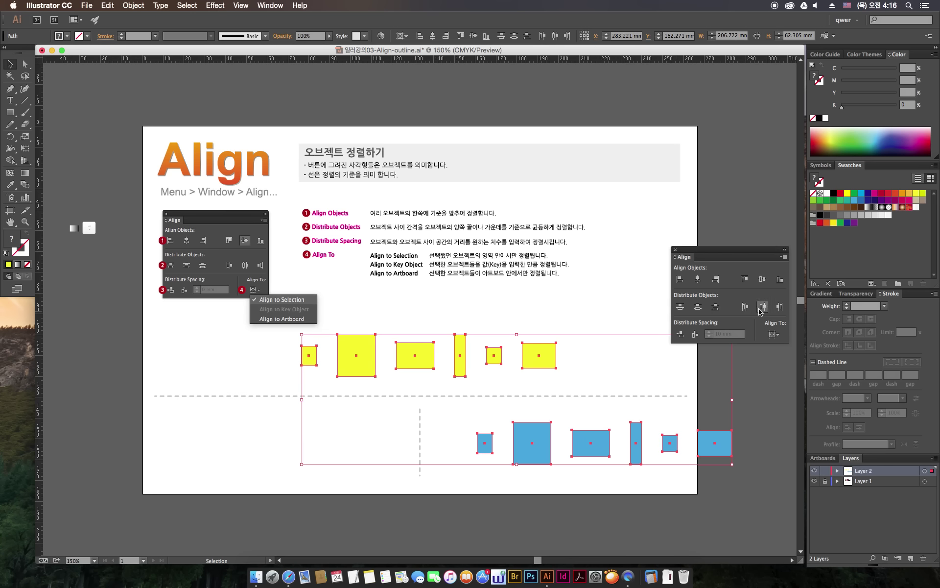
click(778, 335)
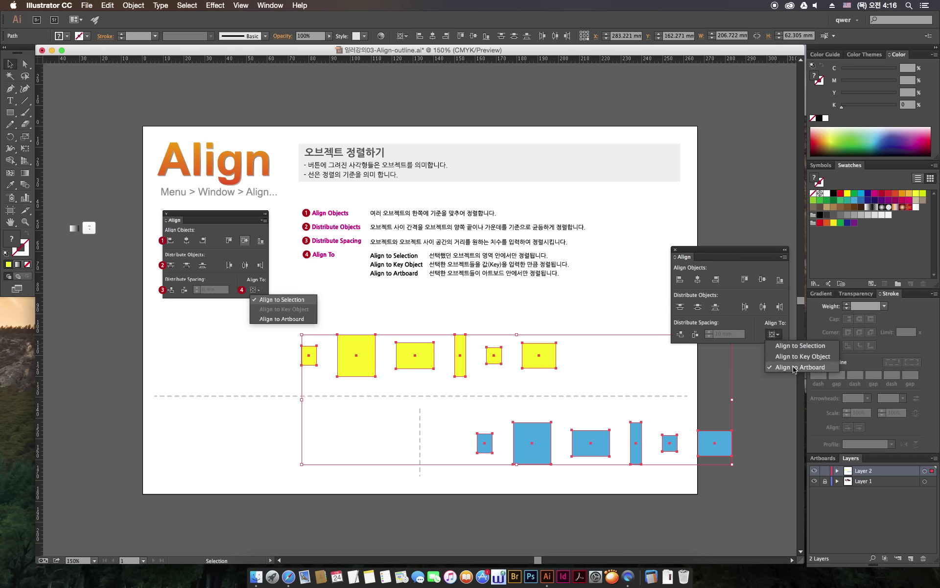
click(785, 349)
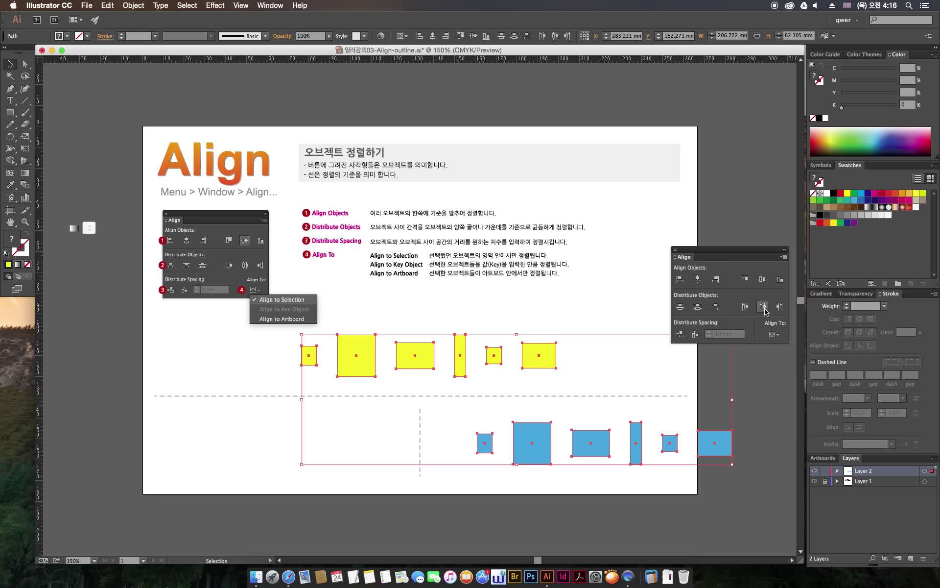
Distribute centres, then vertically and horizontally centre all rectangles on the artboard into one stack.
click(763, 308)
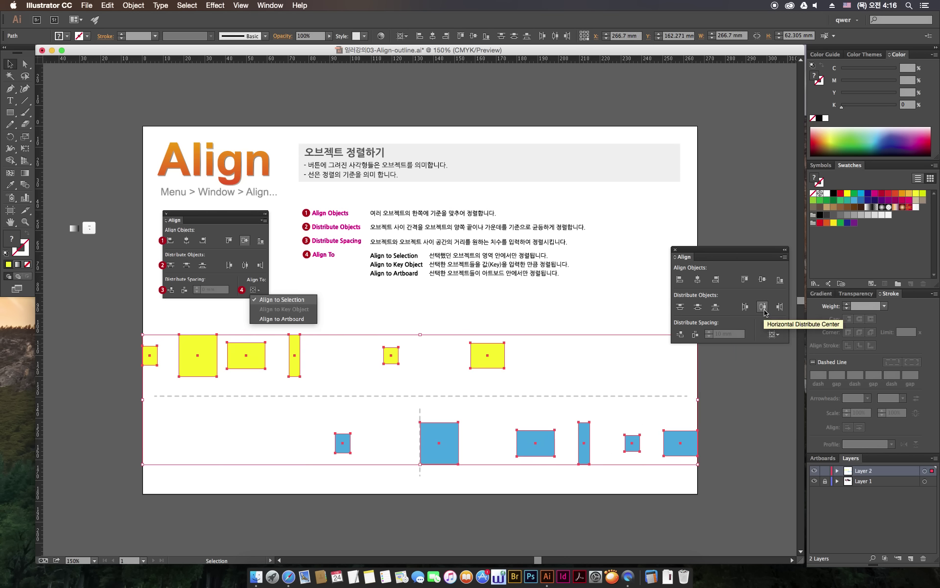
click(762, 279)
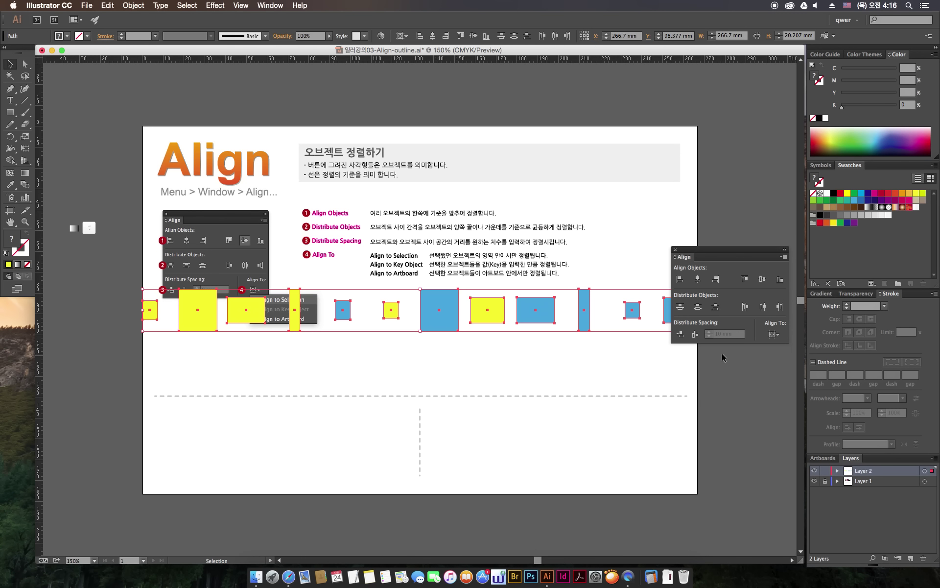
click(699, 280)
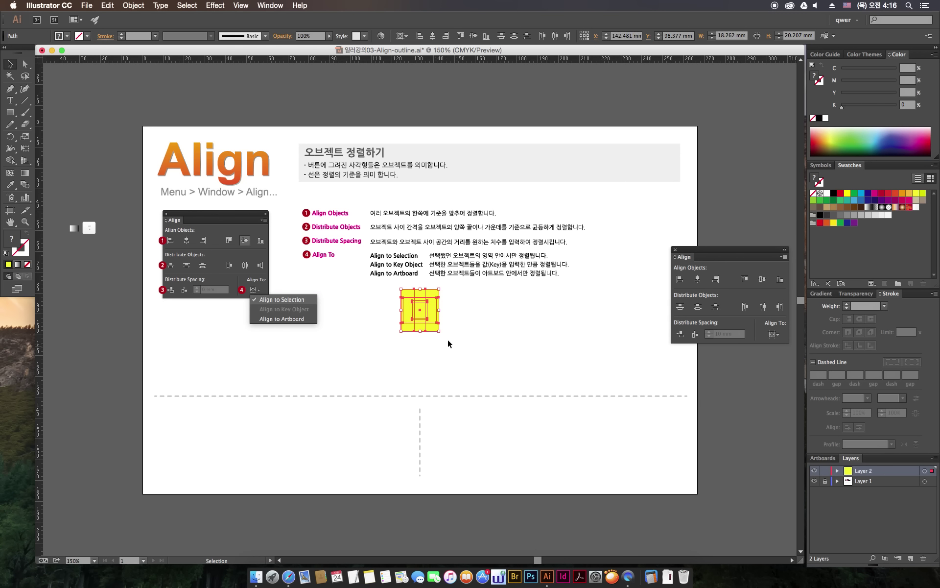
click(411, 356)
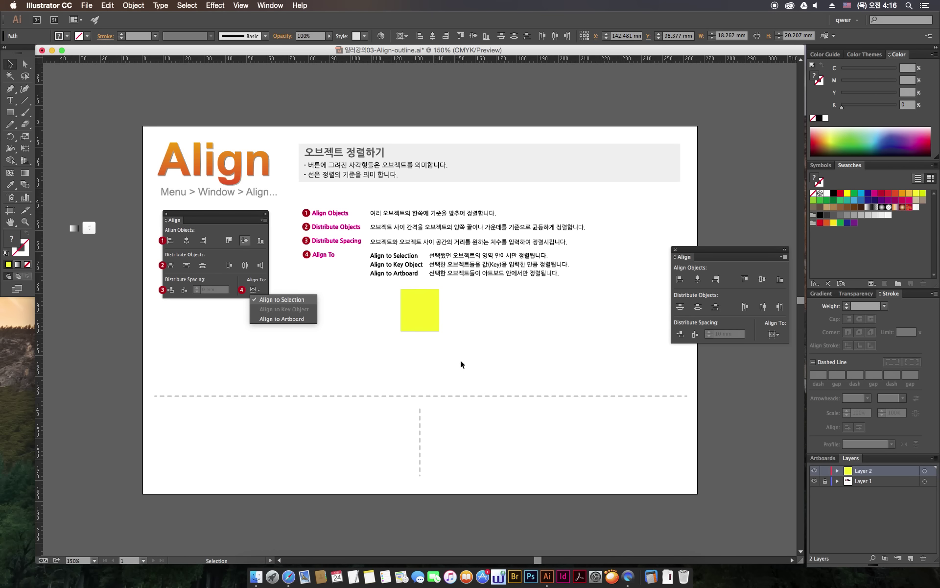
mouse_move(372, 284)
mouse_down()
mouse_move(414, 317)
mouse_move(212, 380)
mouse_up()
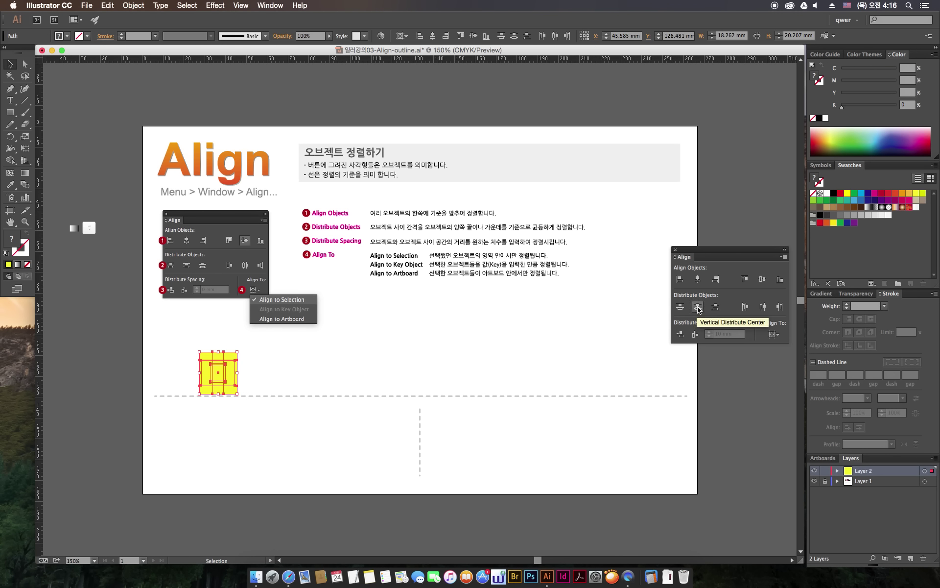
click(698, 307)
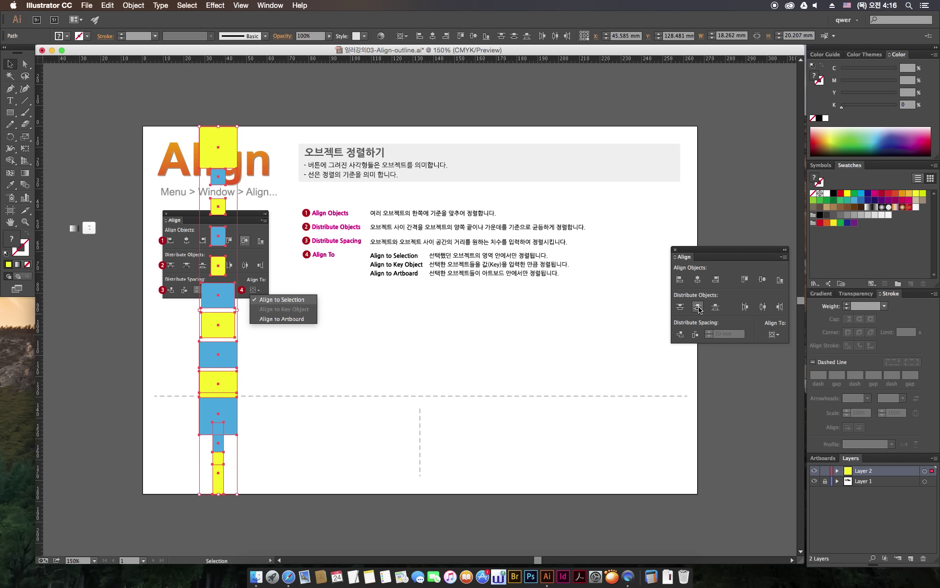
click(705, 279)
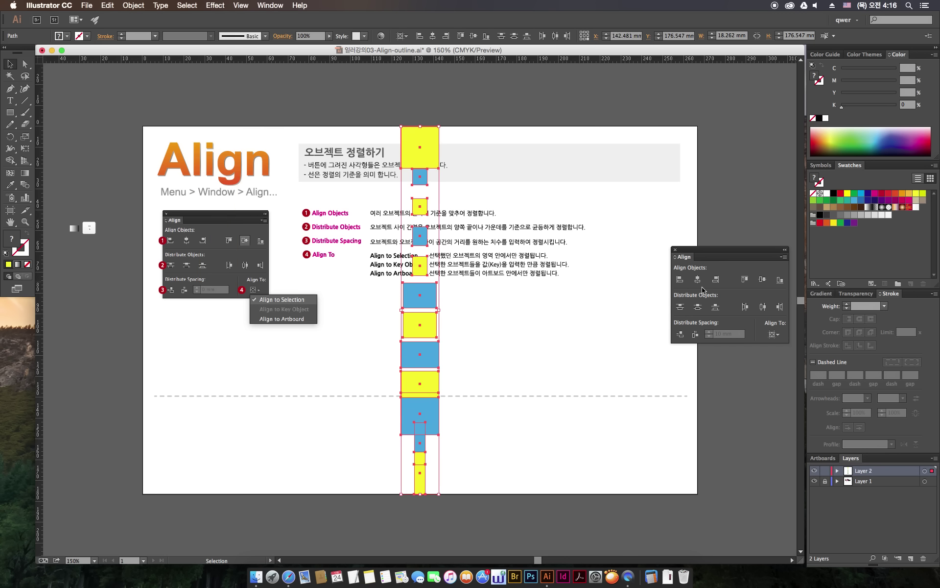
click(762, 279)
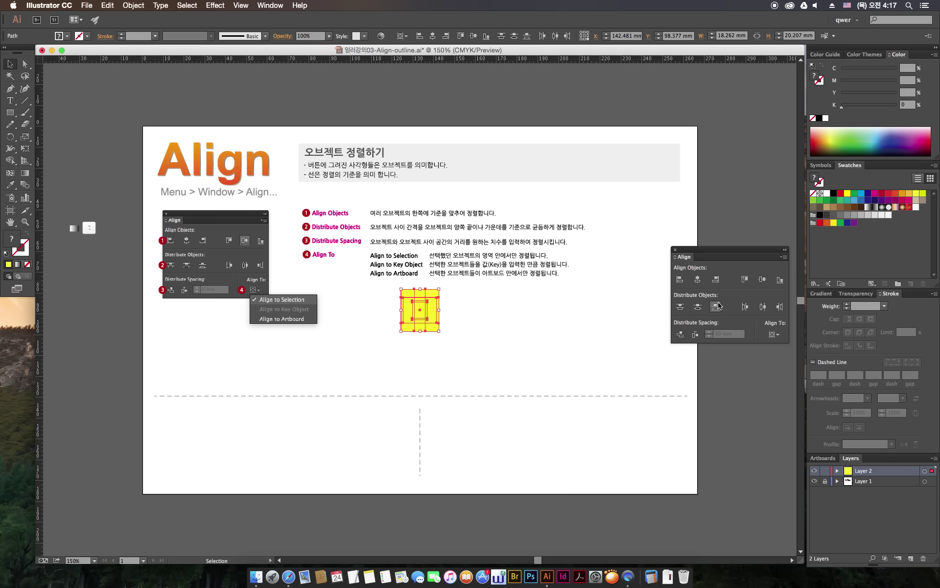
click(455, 345)
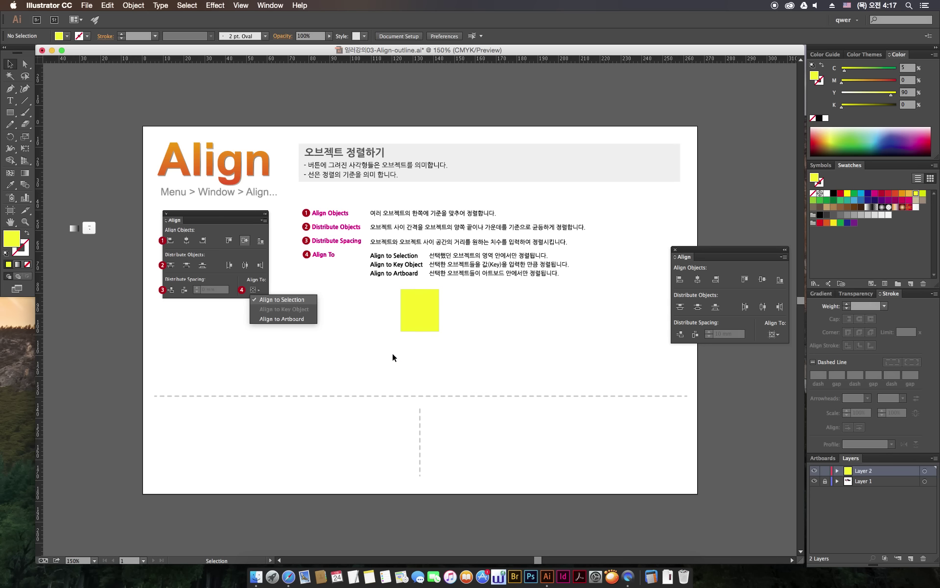
drag(490, 287, 337, 375)
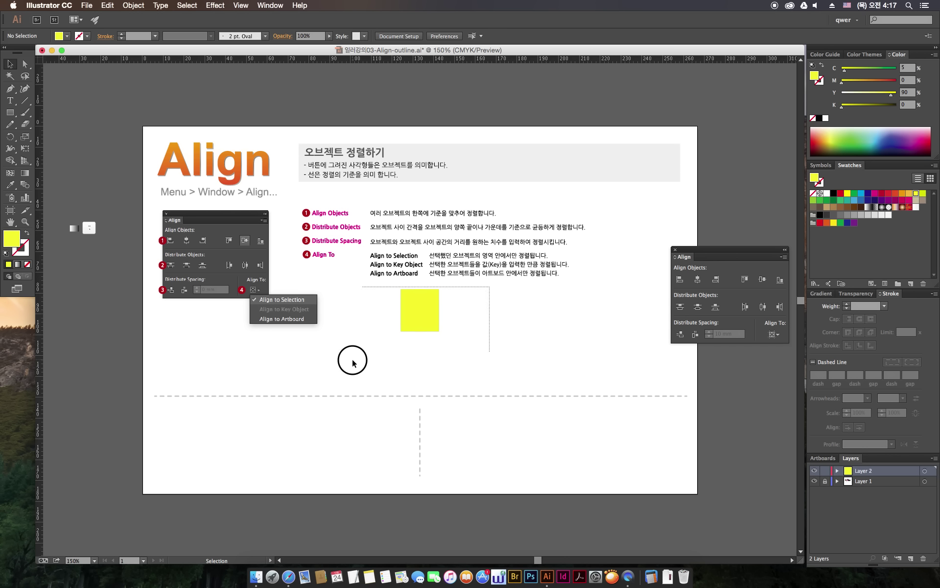